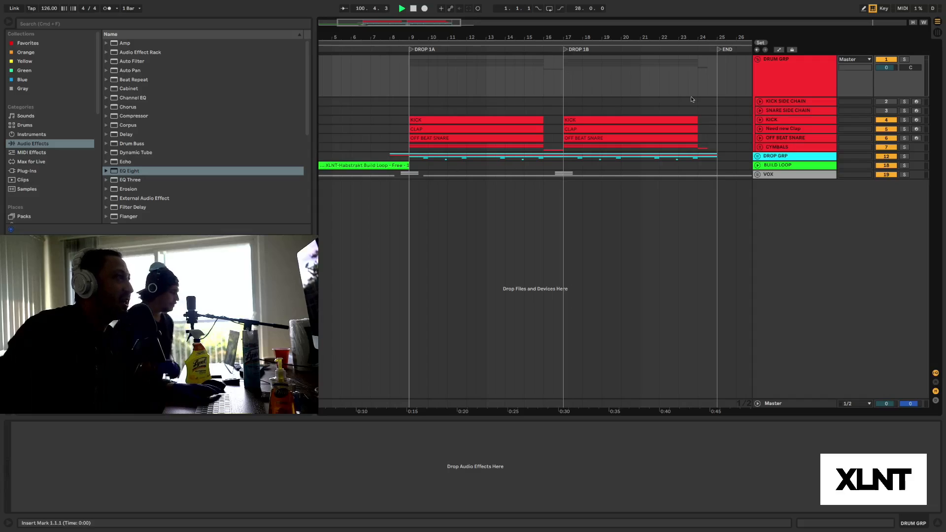
# Expand DROP GRP and audition the cyan BS - BUZZER track soloed from the start of DROP 1A, then clear its solo.
pyautogui.click(757, 156)
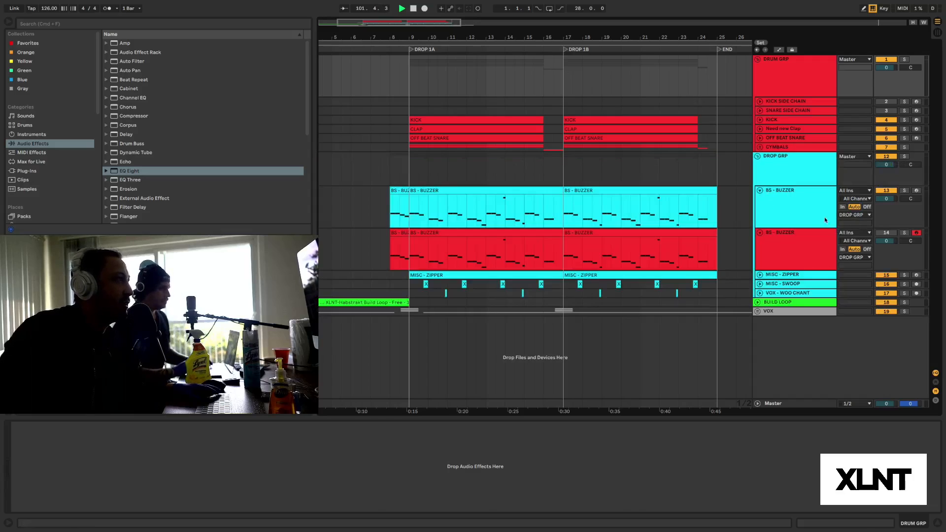
pyautogui.click(825, 220)
pyautogui.click(904, 190)
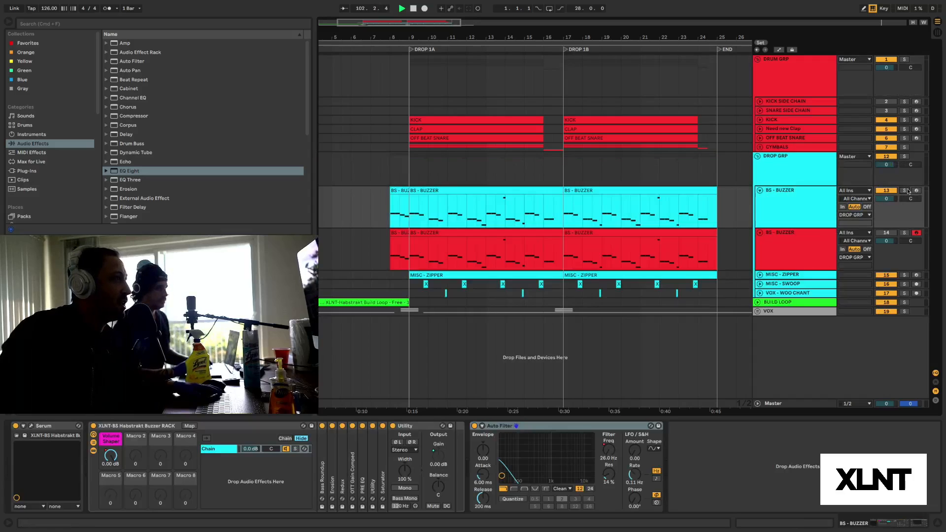
pyautogui.click(416, 214)
pyautogui.press('space')
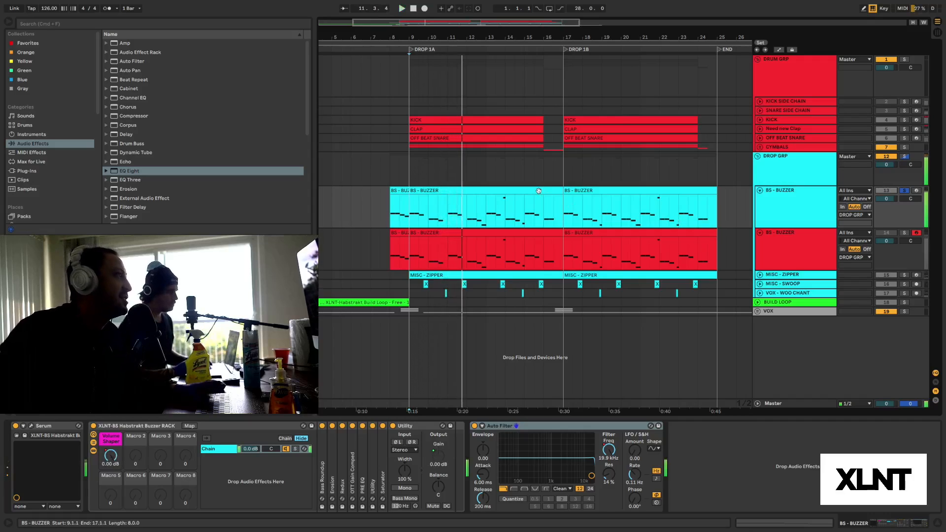
pyautogui.press('space')
pyautogui.moveTo(408, 33); pyautogui.dragTo(420, 36)
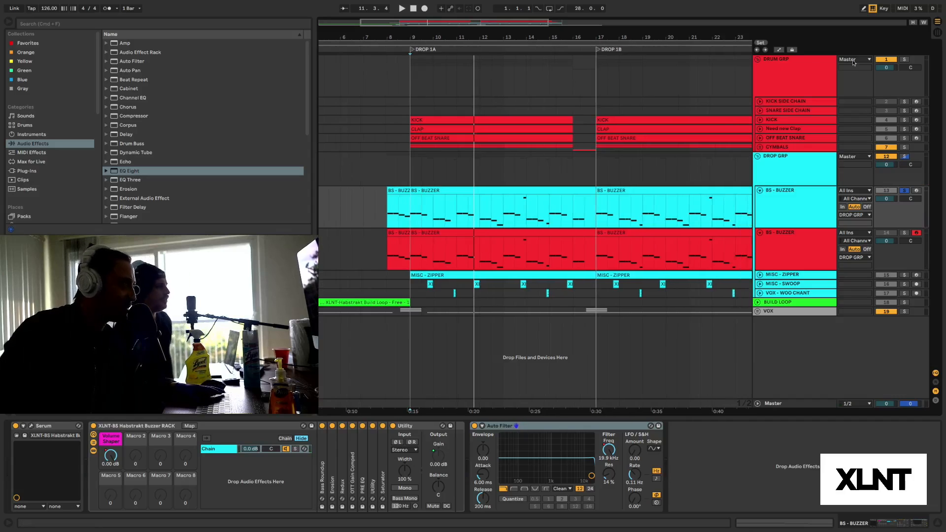
pyautogui.click(905, 191)
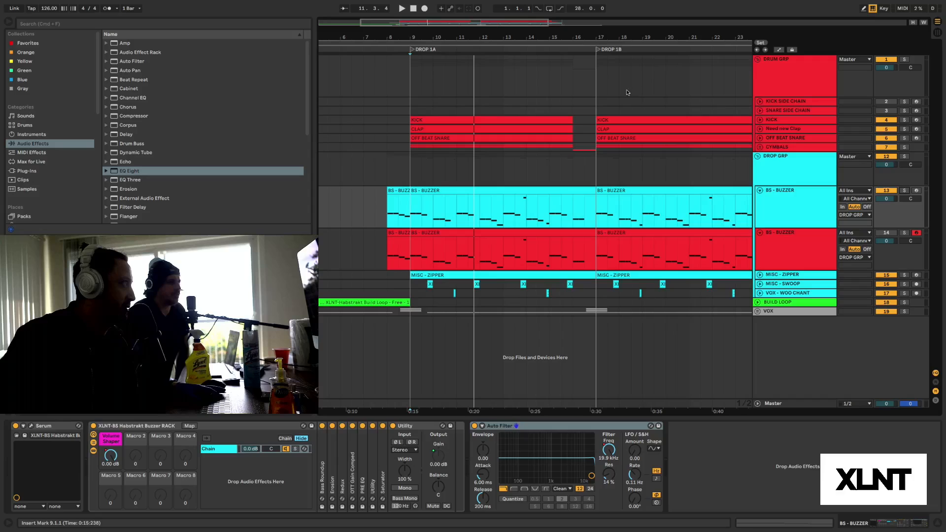
# Solo DRUM GRP and play the drums from the start of DROP 1A.
pyautogui.moveTo(579, 36); pyautogui.dragTo(579, 35)
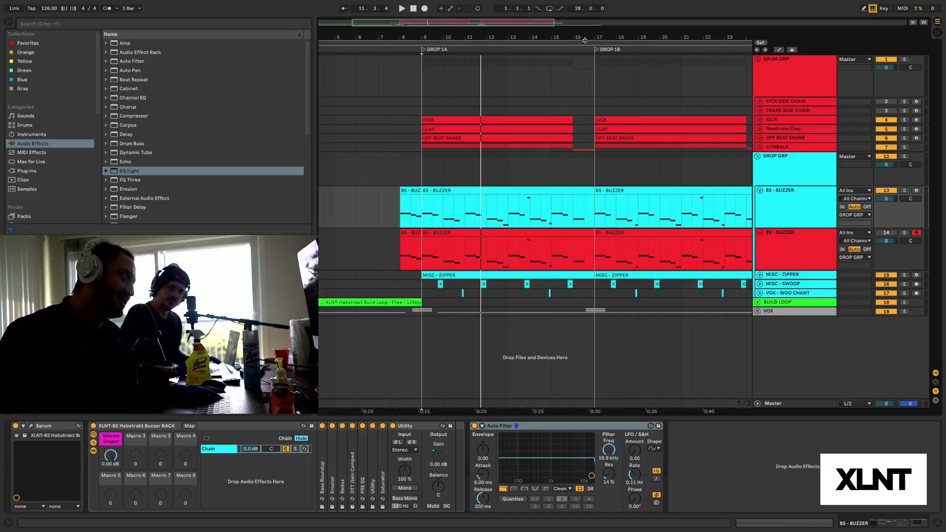
pyautogui.moveTo(511, 40); pyautogui.dragTo(518, 42)
pyautogui.click(404, 79)
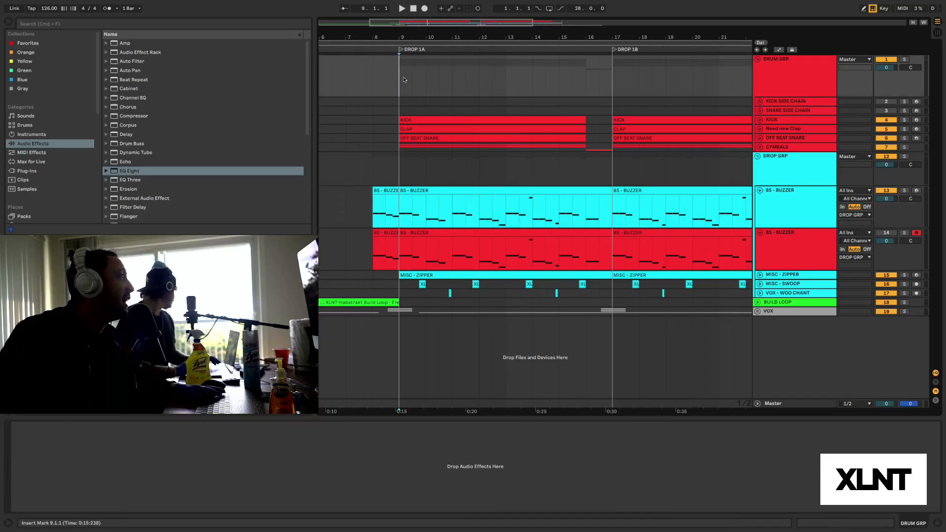
pyautogui.click(905, 59)
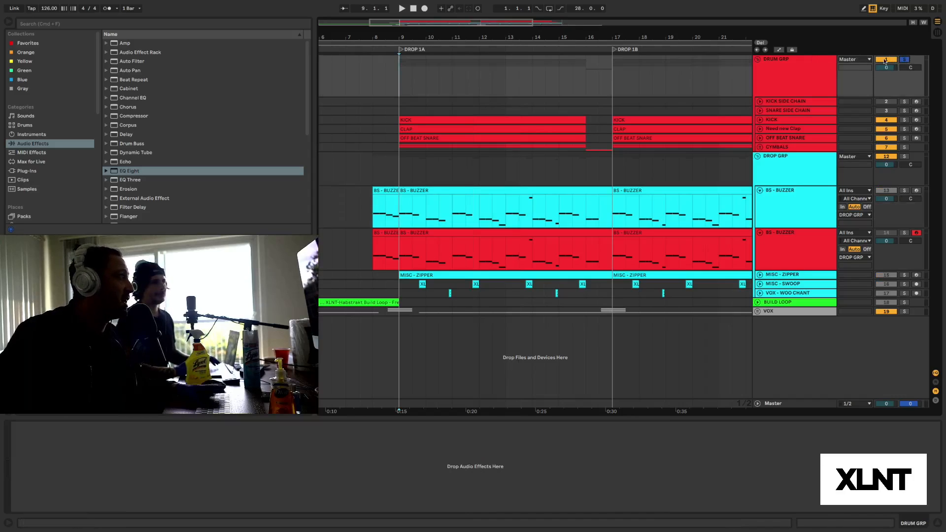
pyautogui.press('space')
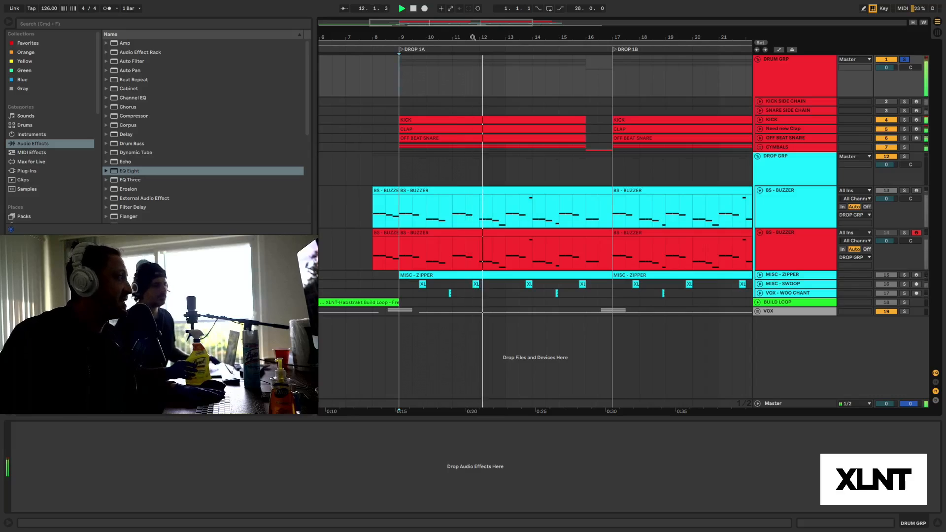
pyautogui.moveTo(480, 38); pyautogui.dragTo(481, 35)
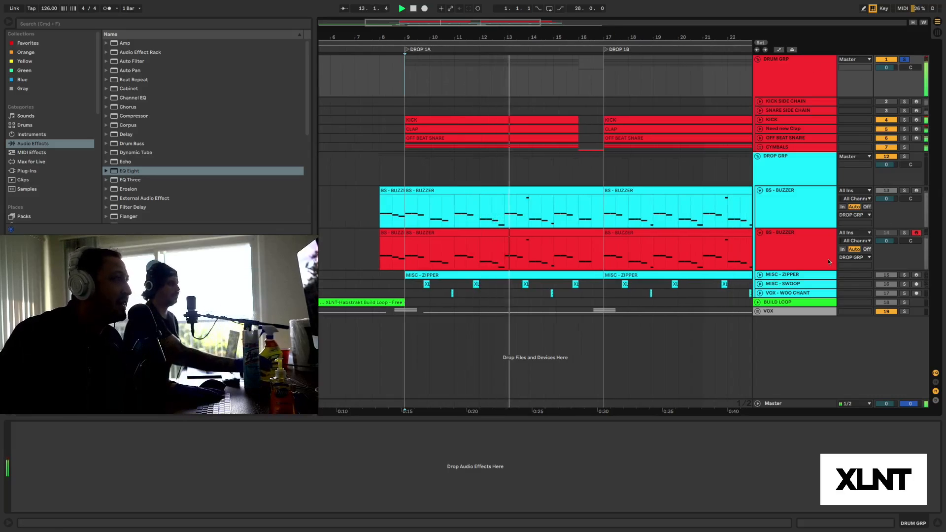
# Unfold the MISC - ZIPPER track, audition it soloed, then clear the solo and stop playback.
pyautogui.click(760, 275)
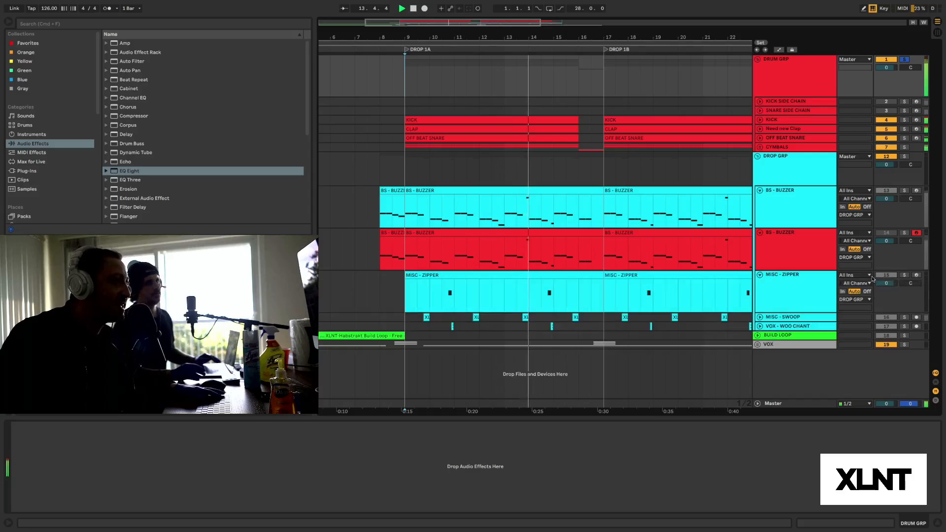
pyautogui.click(904, 274)
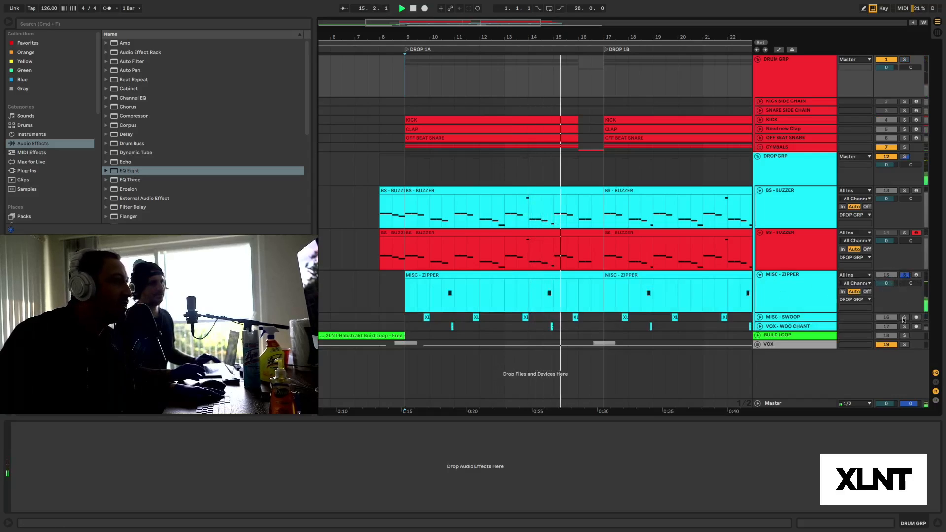
pyautogui.click(904, 275)
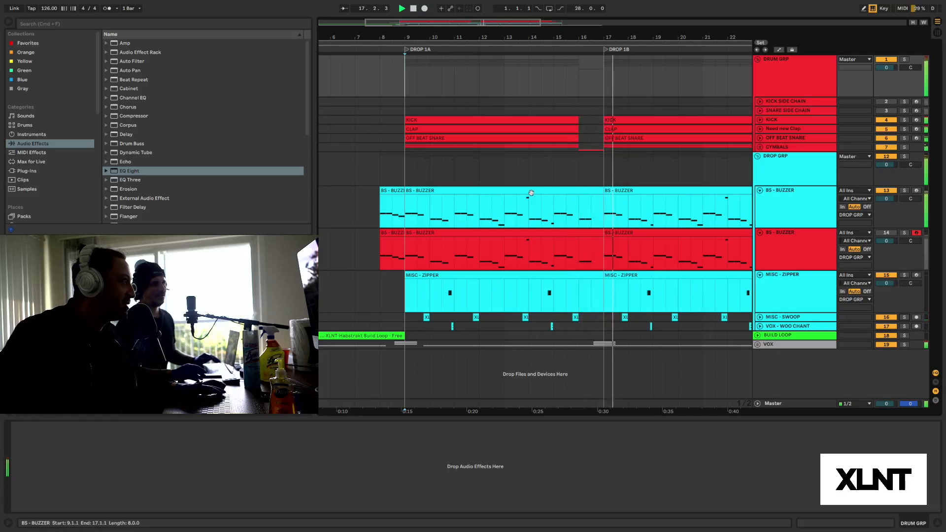
pyautogui.press('space')
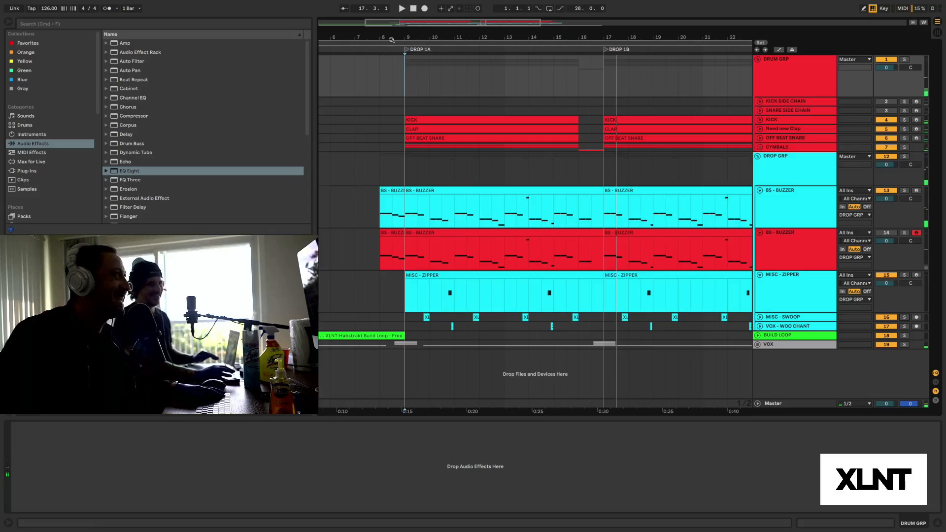
# Return to the start of DROP 1A and open the Serum instrument of the red BS - BUZZER track.
pyautogui.moveTo(393, 37); pyautogui.dragTo(394, 74)
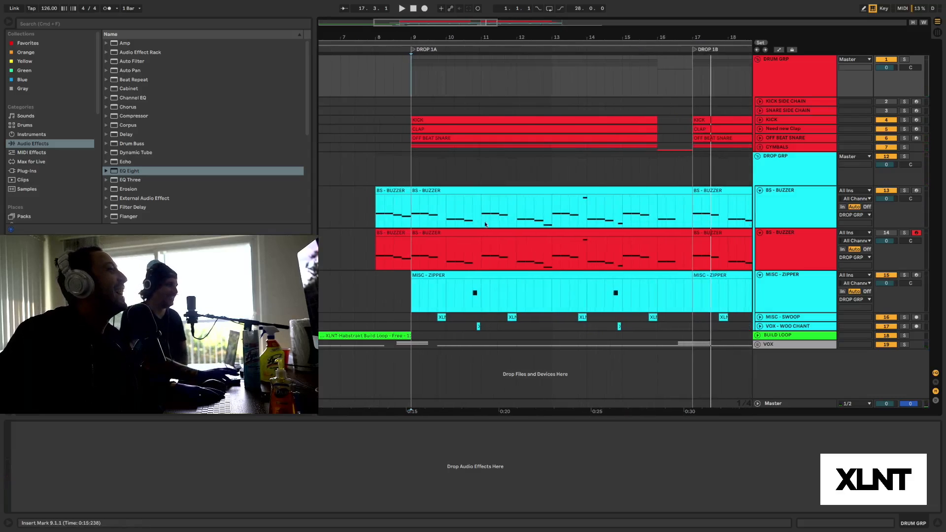
pyautogui.click(808, 213)
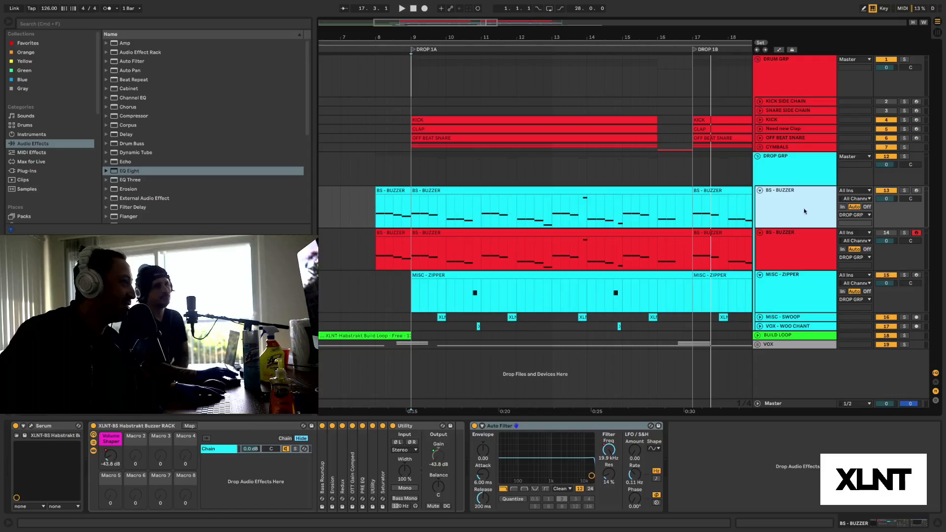
pyautogui.click(809, 247)
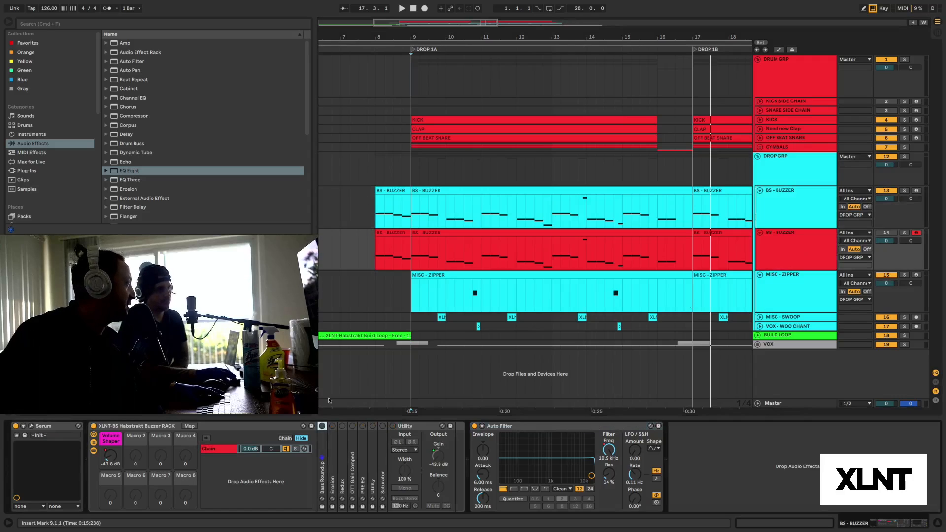
pyautogui.click(30, 425)
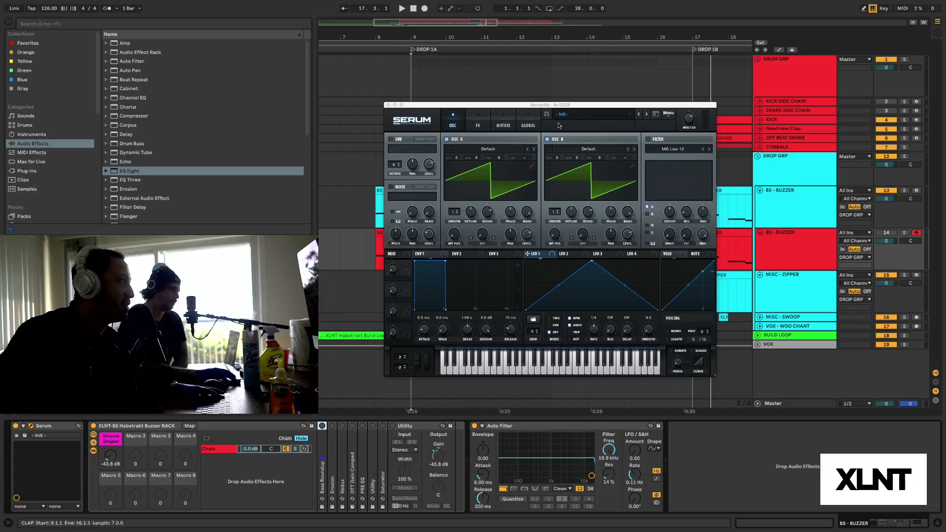
pyautogui.moveTo(505, 106); pyautogui.dragTo(506, 82)
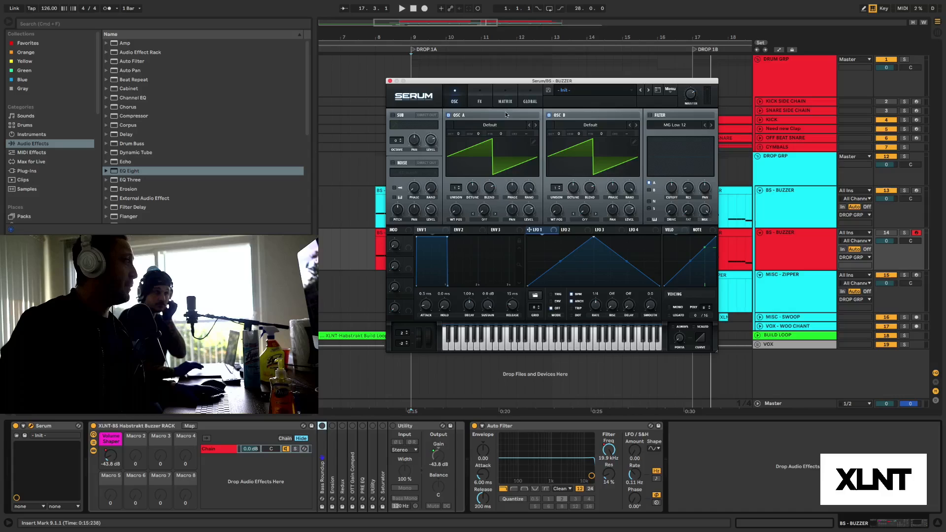
# Load the Analog wavetable Basic Shapes into oscillator A and set its wavetable position to the saw shape.
pyautogui.click(492, 125)
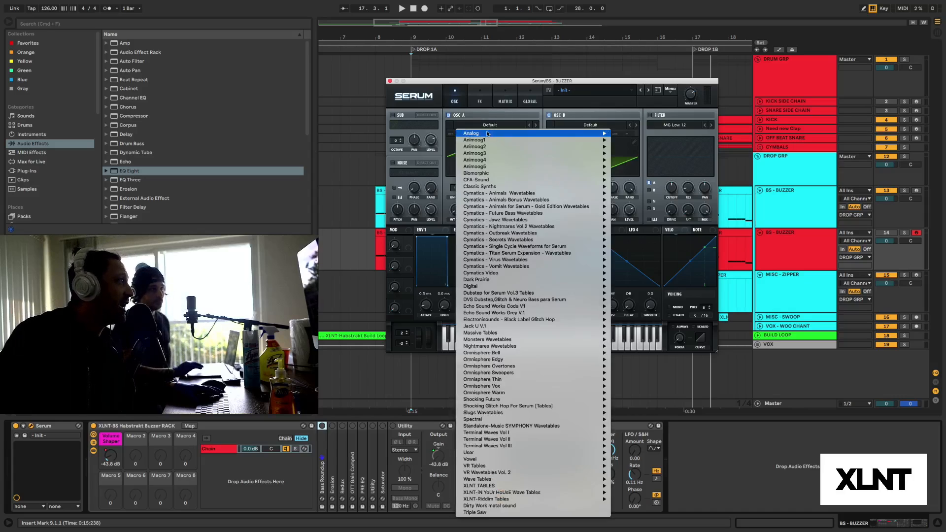
pyautogui.moveTo(566, 134)
pyautogui.click(650, 167)
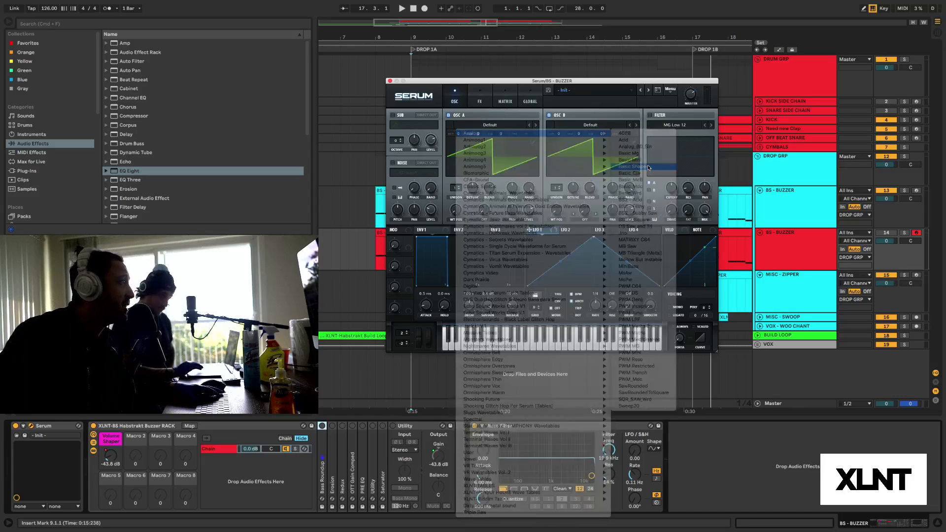
pyautogui.moveTo(454, 213); pyautogui.dragTo(467, 200)
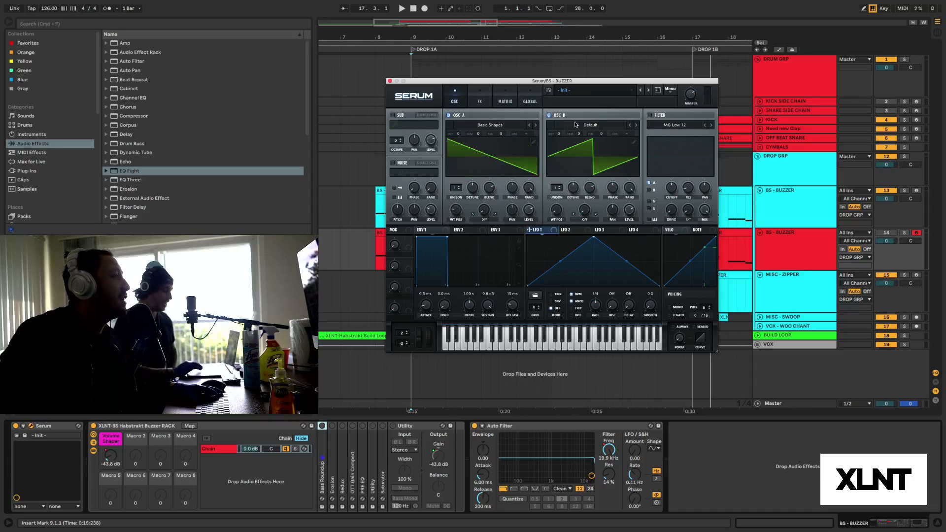
# Load the Analog wavetable Basic Shapes into oscillator B and set its wavetable position to the matching saw shape.
pyautogui.click(587, 126)
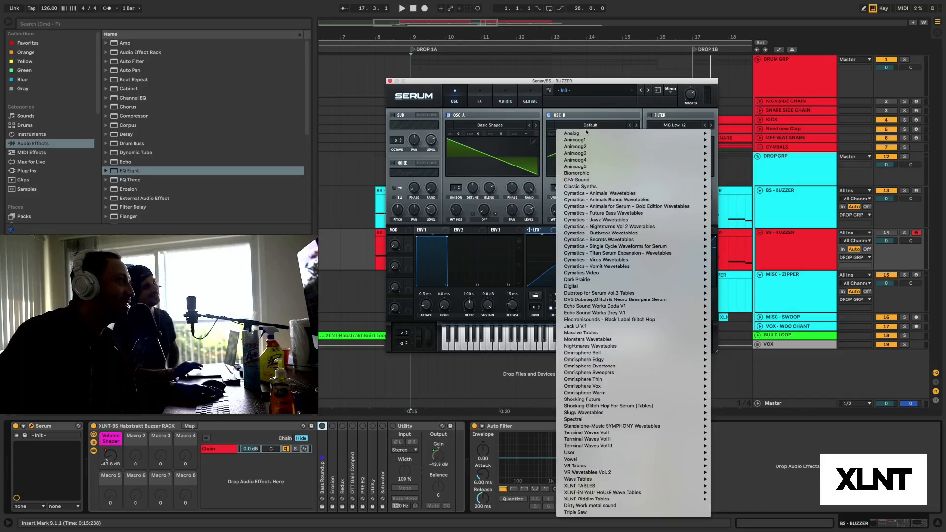
pyautogui.moveTo(582, 133)
pyautogui.click(733, 167)
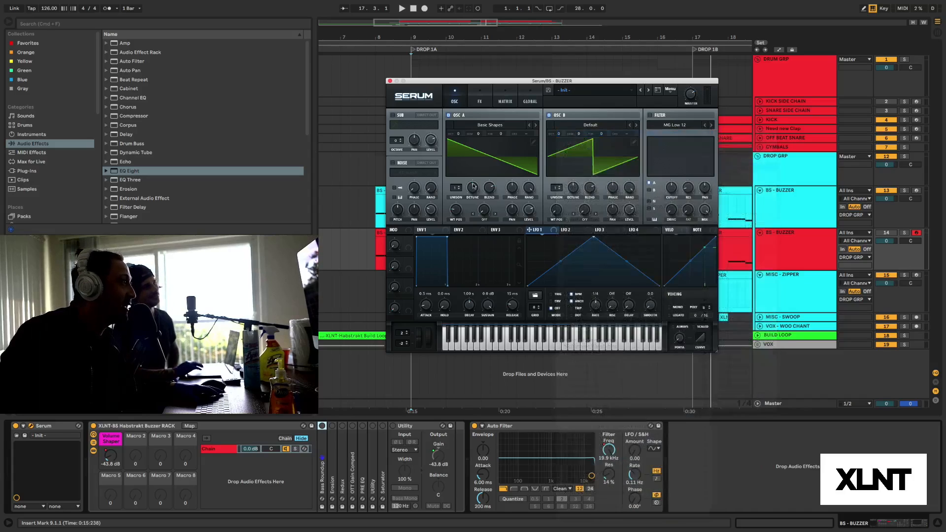
pyautogui.moveTo(559, 210); pyautogui.dragTo(559, 196)
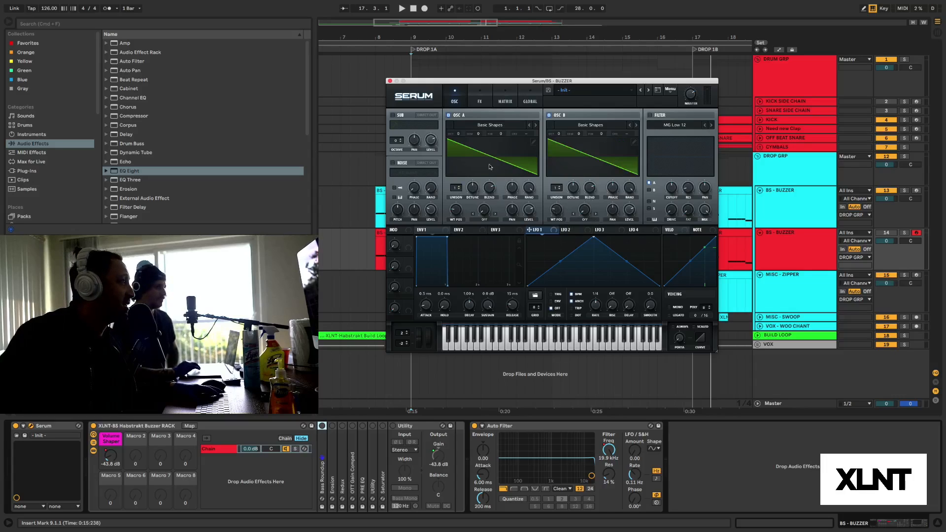
# Set unison to 7 voices on oscillator A and 6 on oscillator B, and turn down oscillator A's level.
pyautogui.moveTo(458, 192); pyautogui.dragTo(467, 161)
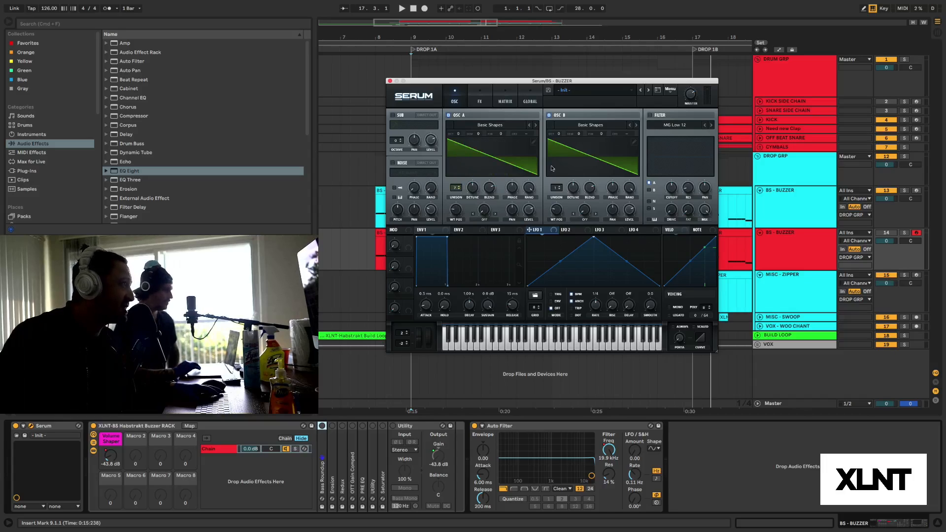
pyautogui.moveTo(560, 188); pyautogui.dragTo(560, 161)
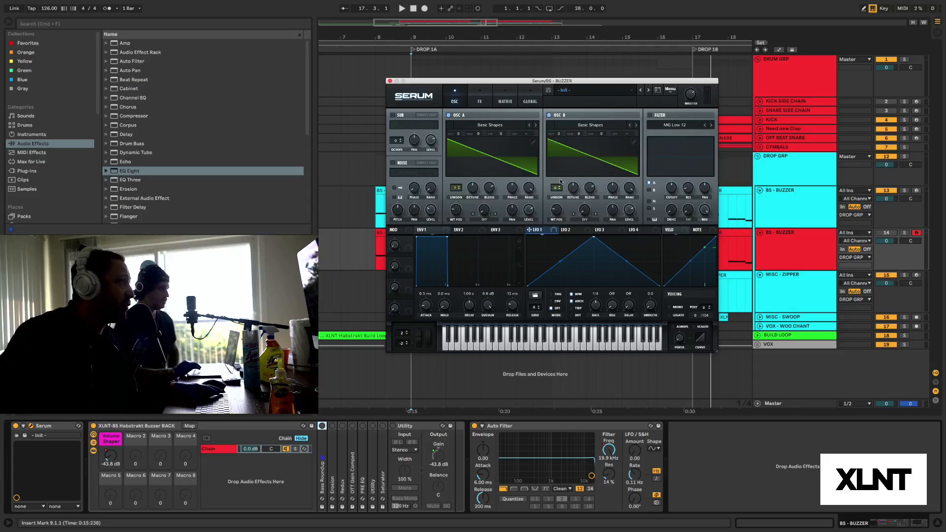
pyautogui.moveTo(529, 210); pyautogui.dragTo(529, 256)
# Shape LFO 1 as a ramp reaching maximum near its midpoint and holding there to the end, in Trig mode.
pyautogui.moveTo(593, 237); pyautogui.dragTo(586, 237)
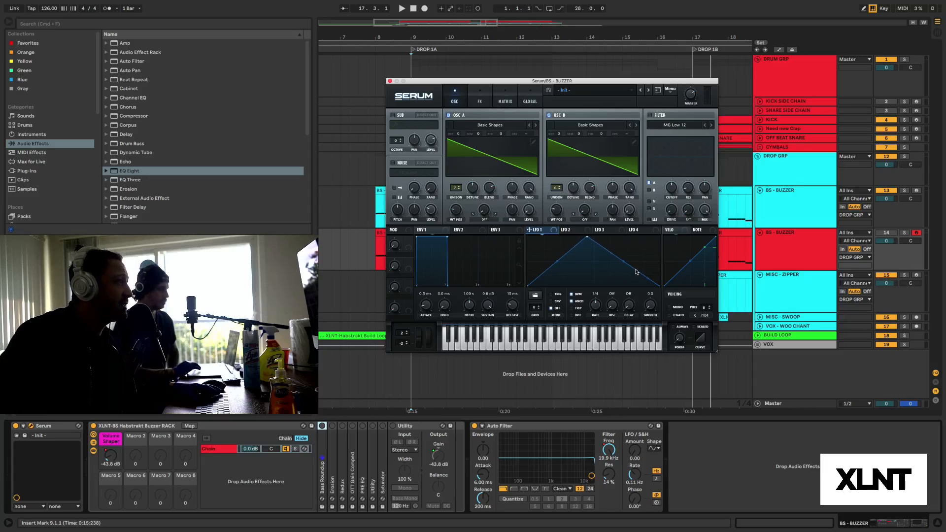
pyautogui.moveTo(659, 285); pyautogui.dragTo(659, 237)
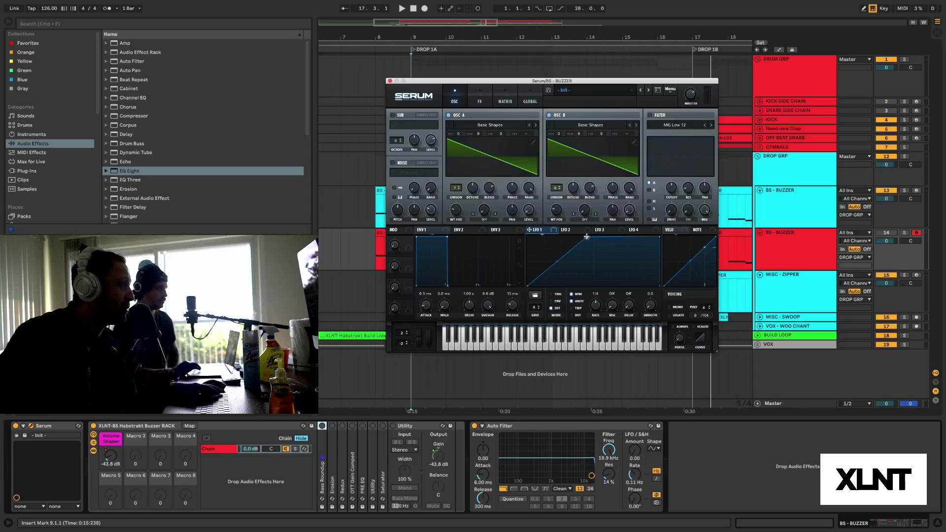
pyautogui.moveTo(586, 237); pyautogui.dragTo(597, 235)
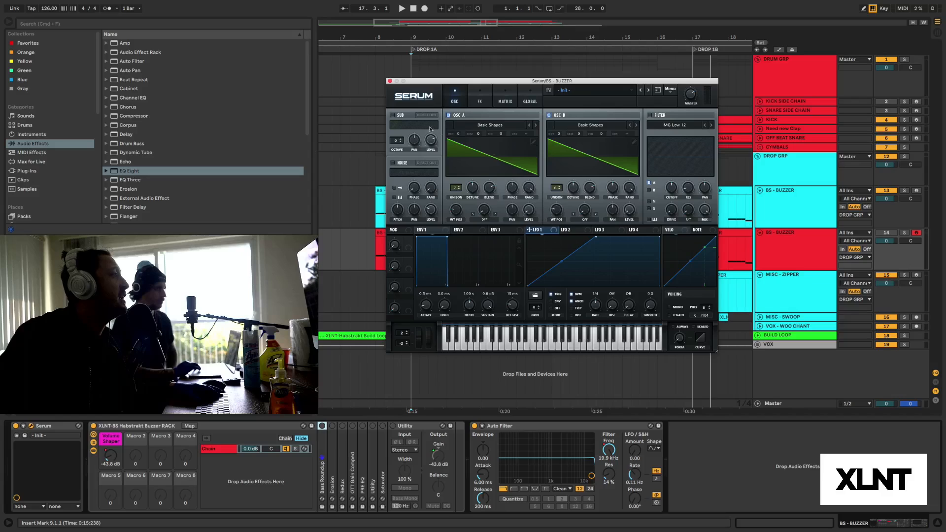
# Assign LFO 1 to modulate the levels of oscillators A and B.
pyautogui.moveTo(458, 80); pyautogui.dragTo(484, 79)
pyautogui.moveTo(555, 228)
pyautogui.mouseDown()
pyautogui.moveTo(523, 207)
pyautogui.moveTo(547, 212)
pyautogui.mouseUp()
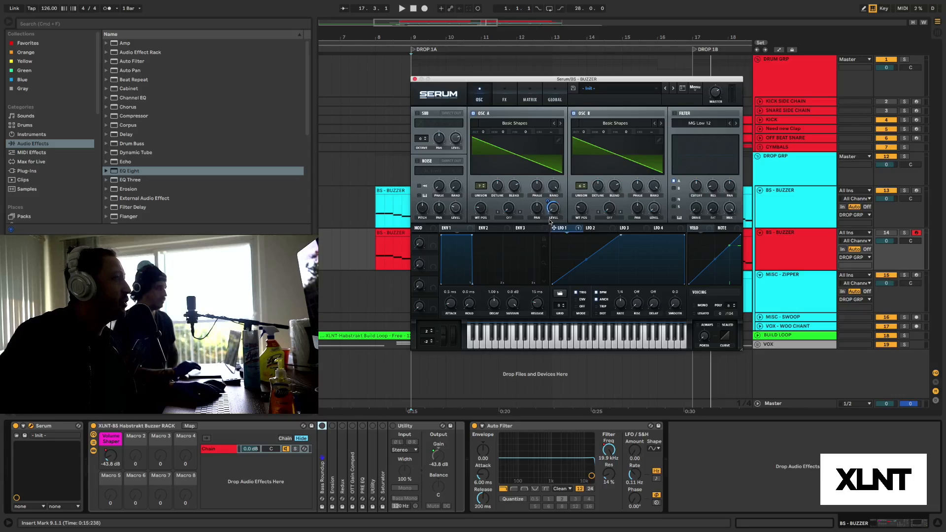
pyautogui.moveTo(570, 229); pyautogui.dragTo(647, 210)
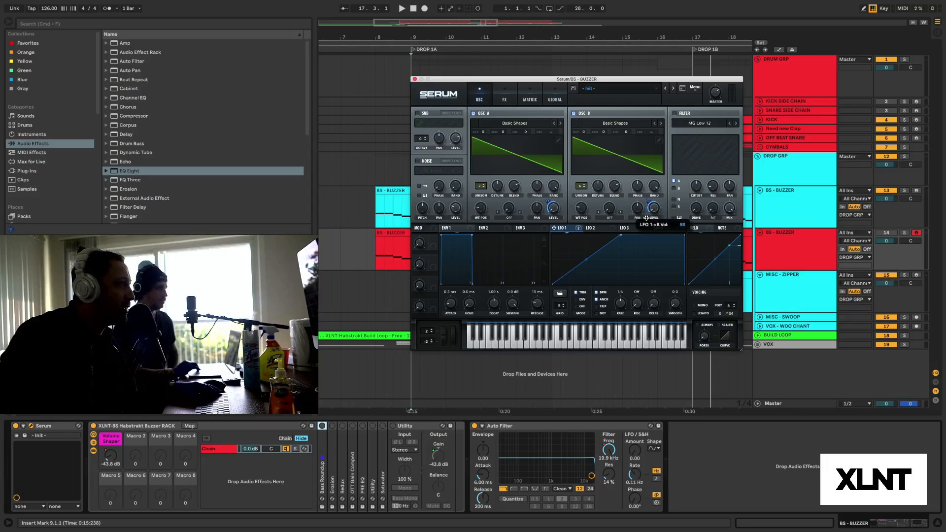
pyautogui.moveTo(646, 219); pyautogui.dragTo(647, 220)
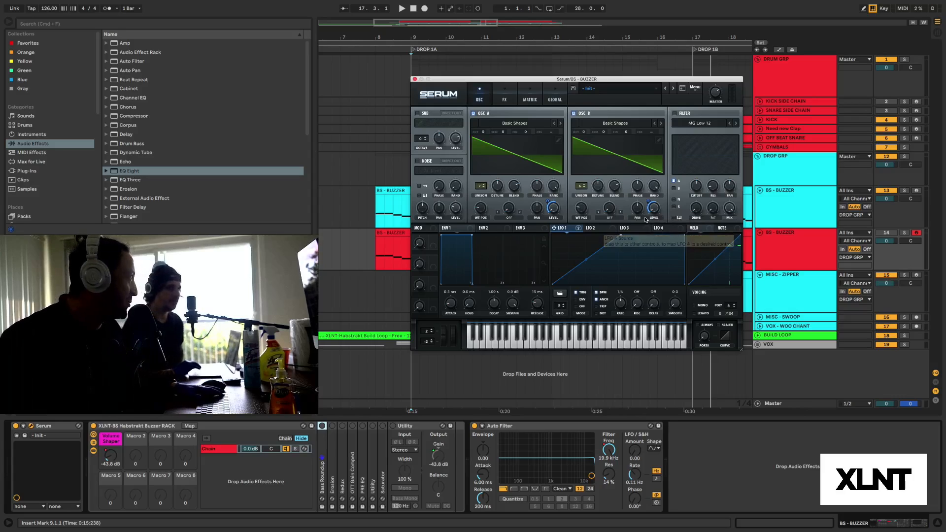
# Play the drop from bar 9 and mute the original cyan BS - BUZZER track.
pyautogui.moveTo(583, 81); pyautogui.dragTo(588, 77)
pyautogui.press('space')
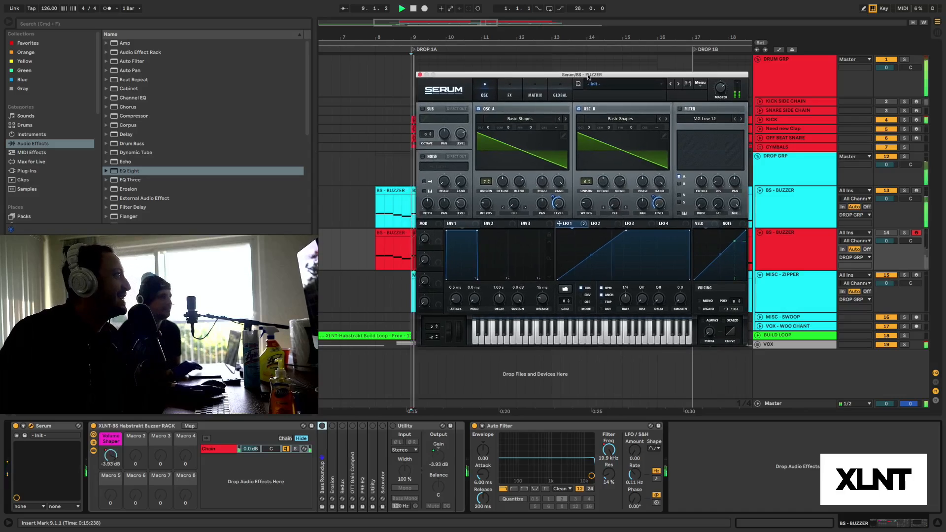
pyautogui.click(889, 192)
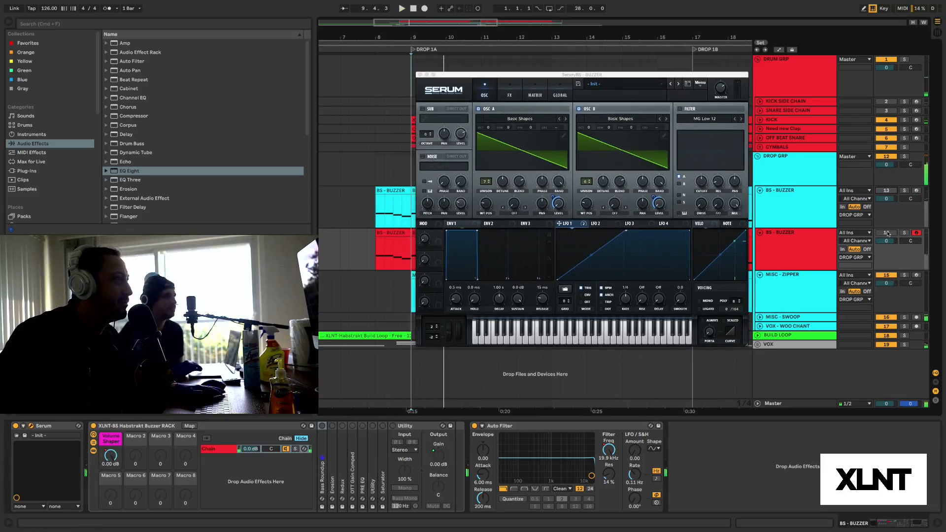
# Solo the red BS - BUZZER track and play the drop from bar 9.
pyautogui.click(906, 234)
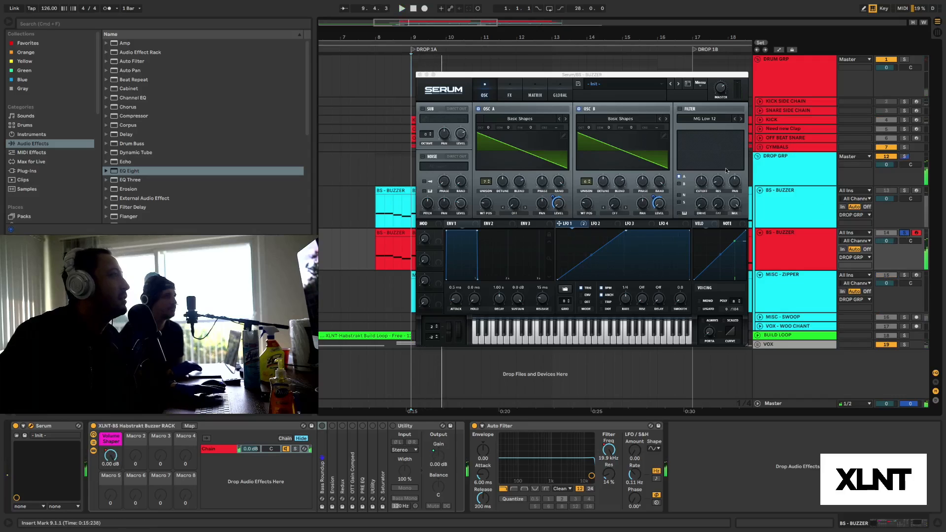
pyautogui.moveTo(547, 77); pyautogui.dragTo(558, 74)
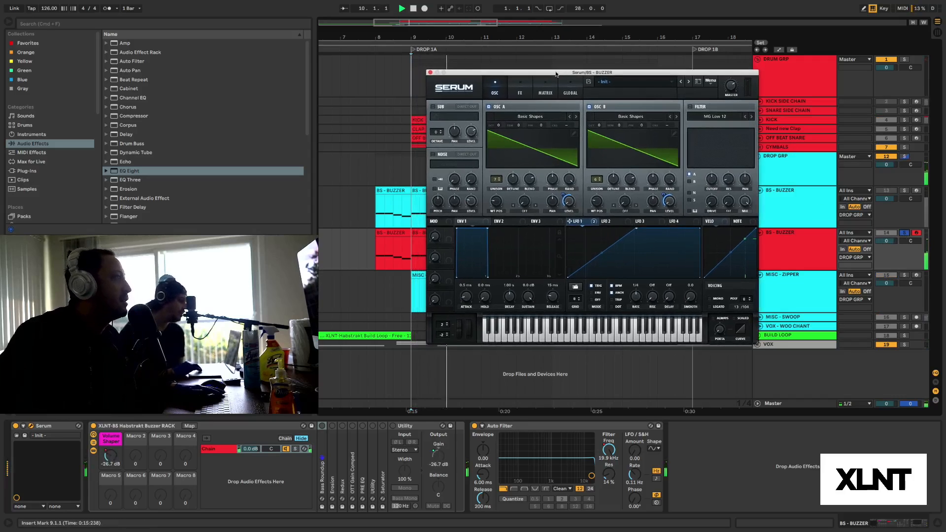
pyautogui.press('space')
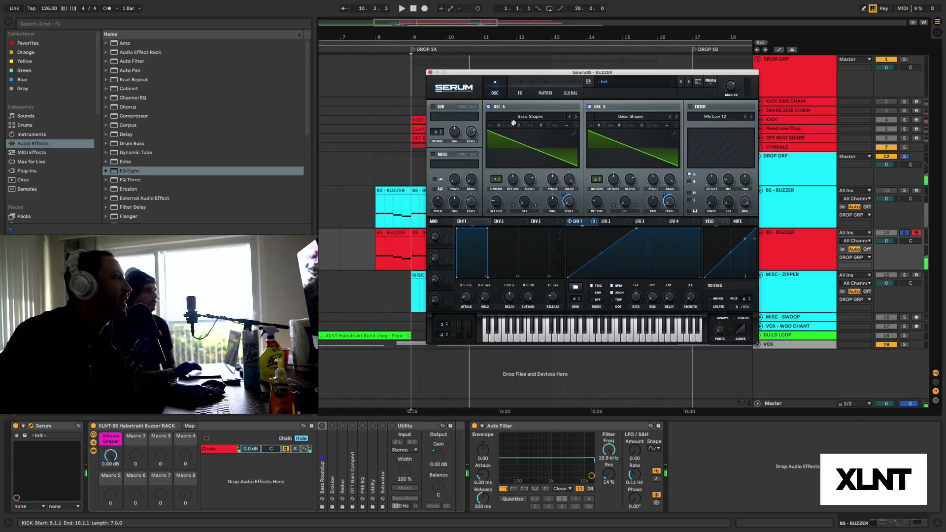
# Enable the sub oscillator, modulate its level with LFO 1, and audition the drop.
pyautogui.moveTo(525, 74); pyautogui.dragTo(496, 72)
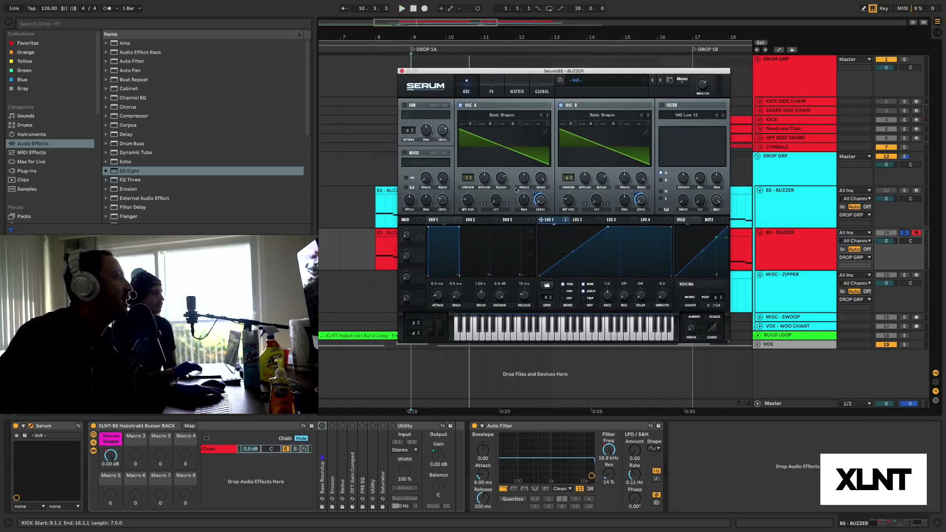
pyautogui.click(405, 106)
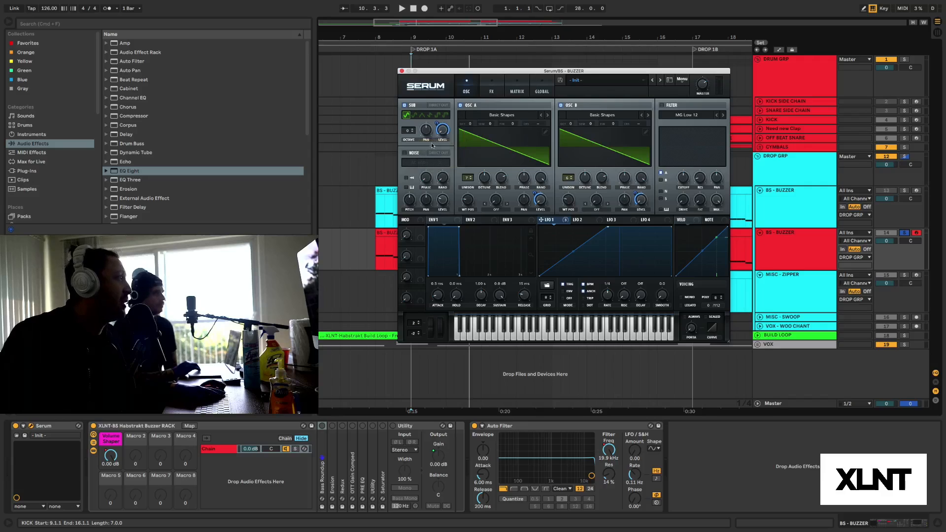
pyautogui.press('space')
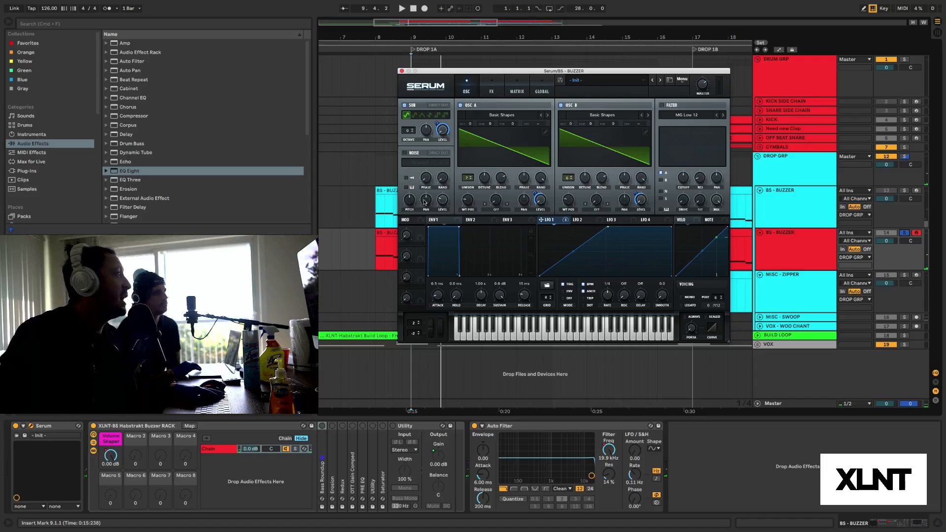
# Enable the noise oscillator, lower its level to 0%, assign LFO 1 to that level, and audition the result.
pyautogui.click(404, 153)
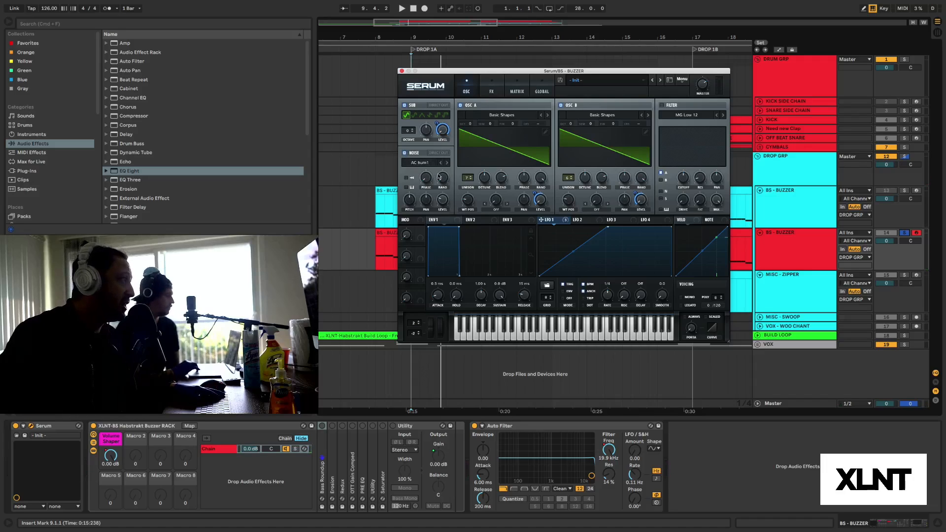
pyautogui.moveTo(443, 200); pyautogui.dragTo(459, 278)
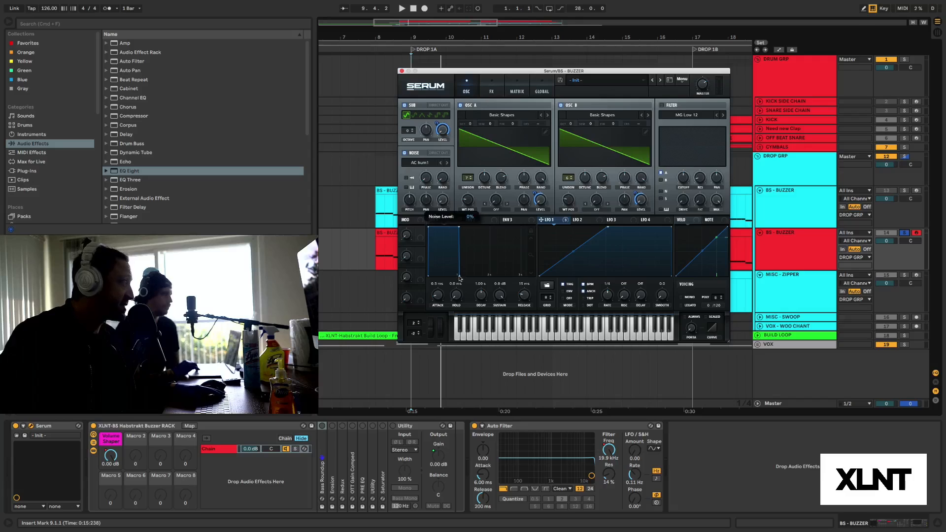
pyautogui.press('space')
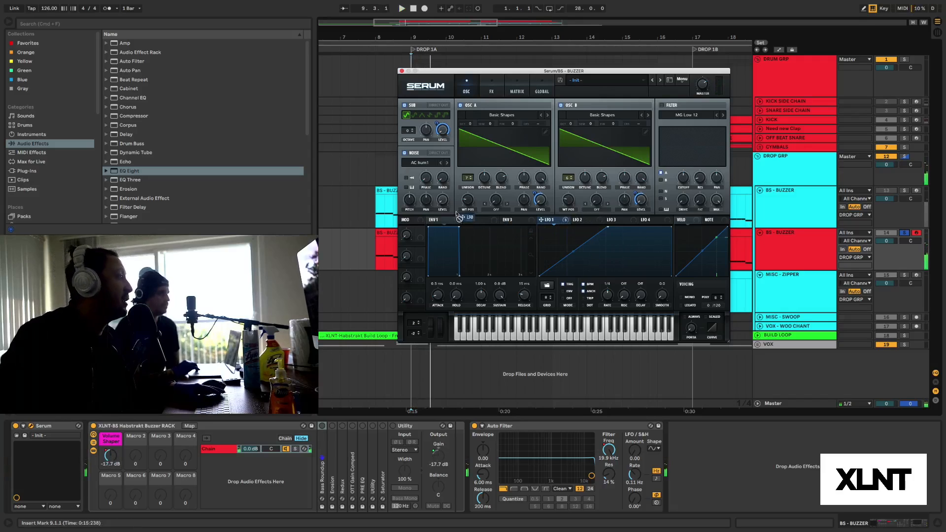
pyautogui.moveTo(456, 214); pyautogui.dragTo(437, 230)
pyautogui.press('space')
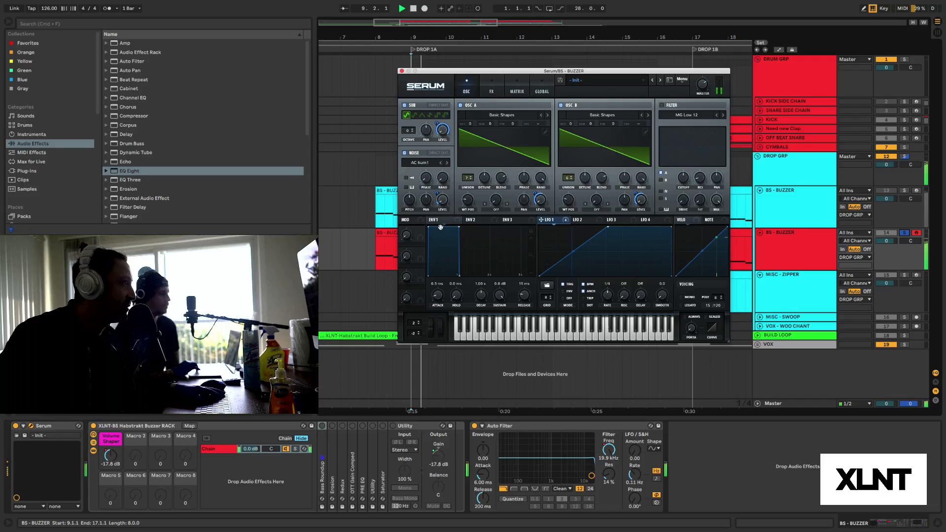
pyautogui.press('space')
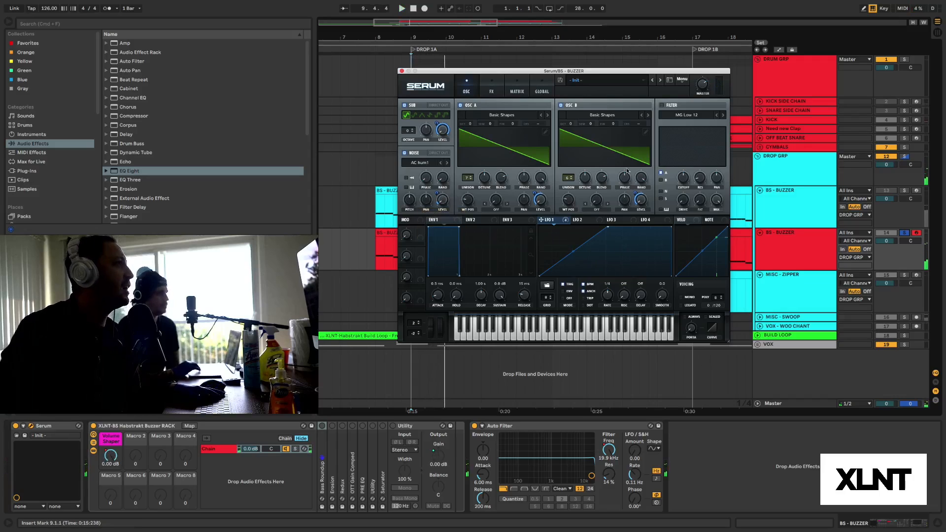
pyautogui.press('space')
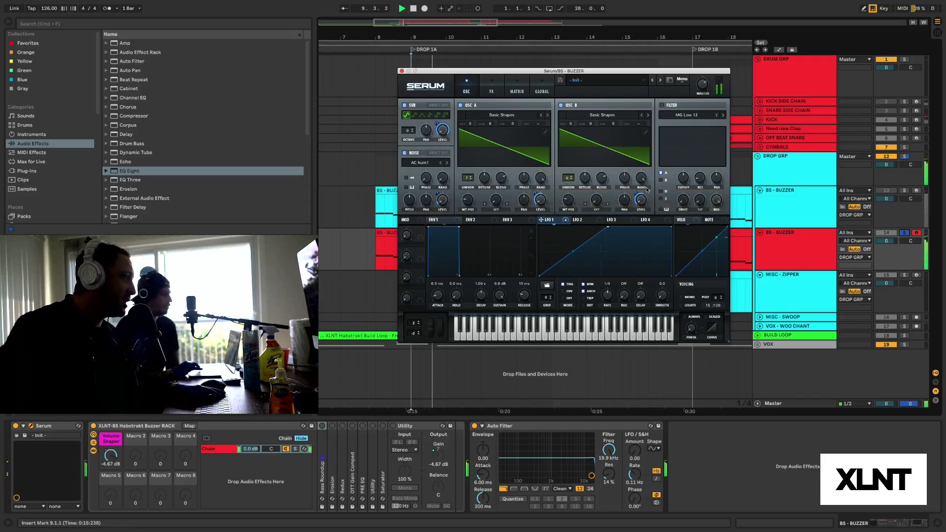
pyautogui.press('space')
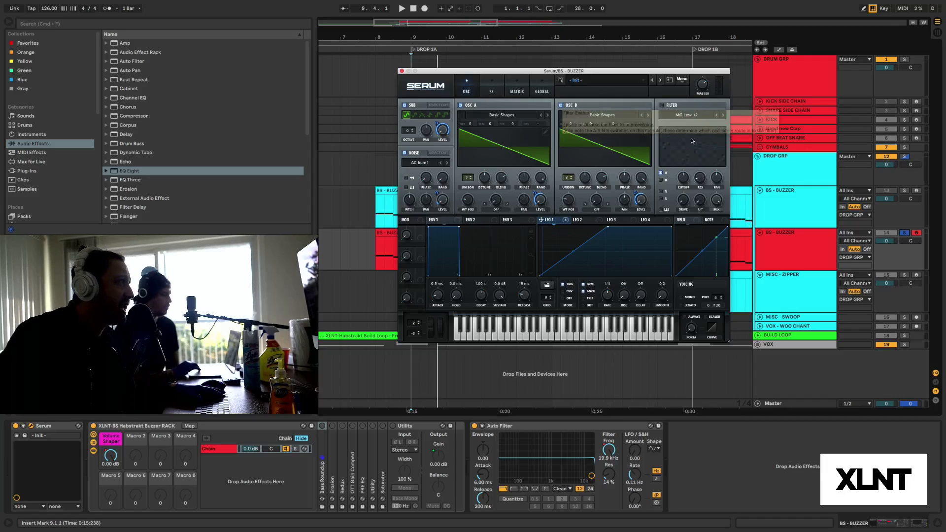
# Enable the MG Low 12 filter, raise its cutoff to about 738 Hz, modulate it with LFO 1, and audition it.
pyautogui.click(663, 106)
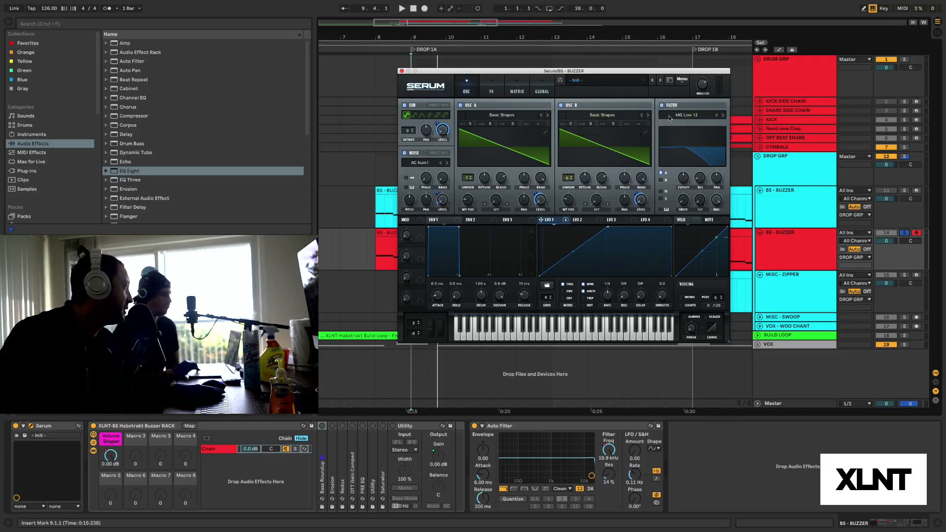
pyautogui.moveTo(683, 180)
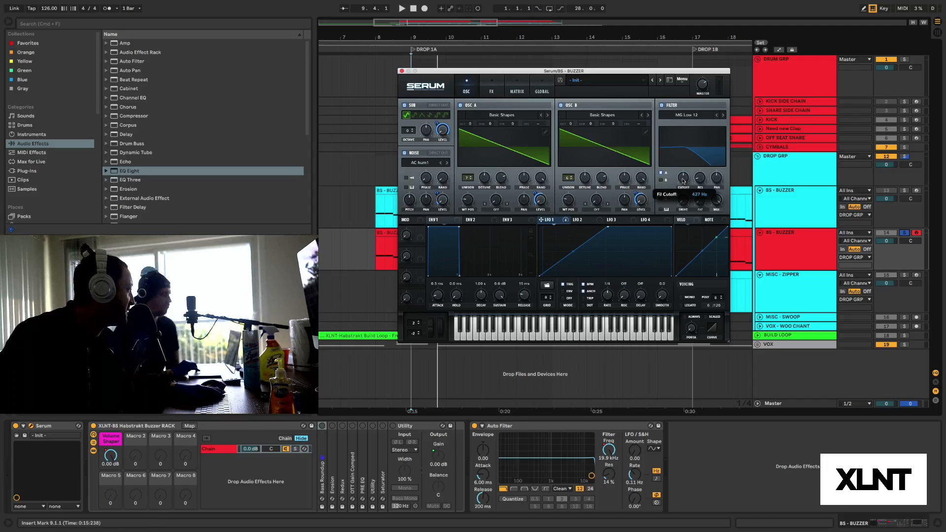
pyautogui.moveTo(683, 181); pyautogui.dragTo(682, 173)
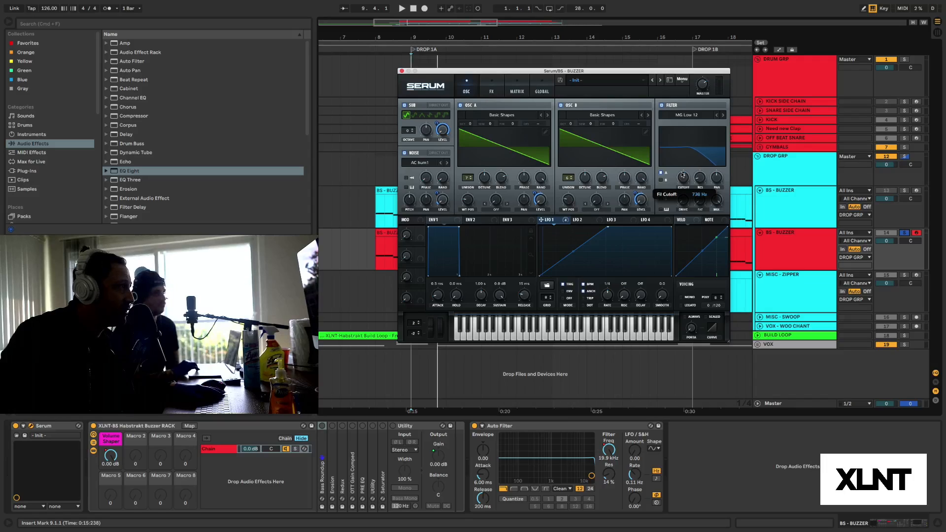
pyautogui.moveTo(682, 173); pyautogui.dragTo(682, 173)
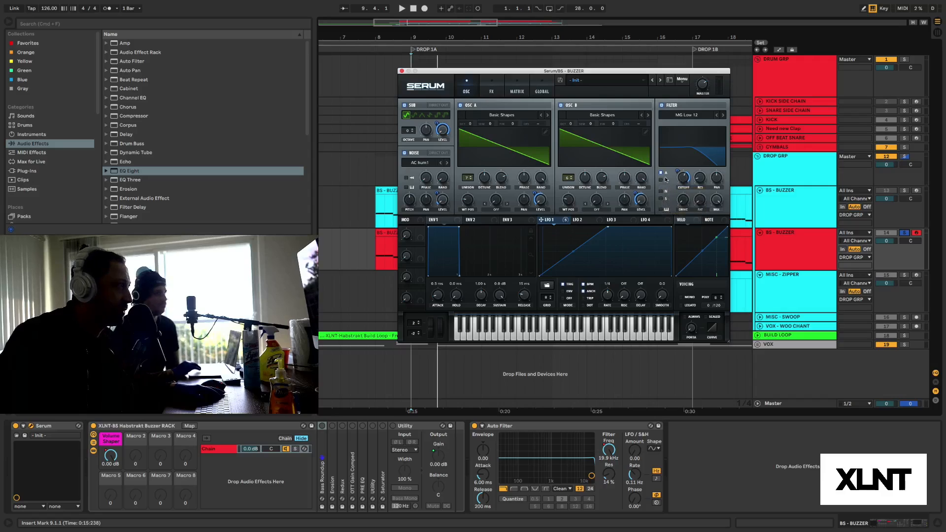
pyautogui.press('space')
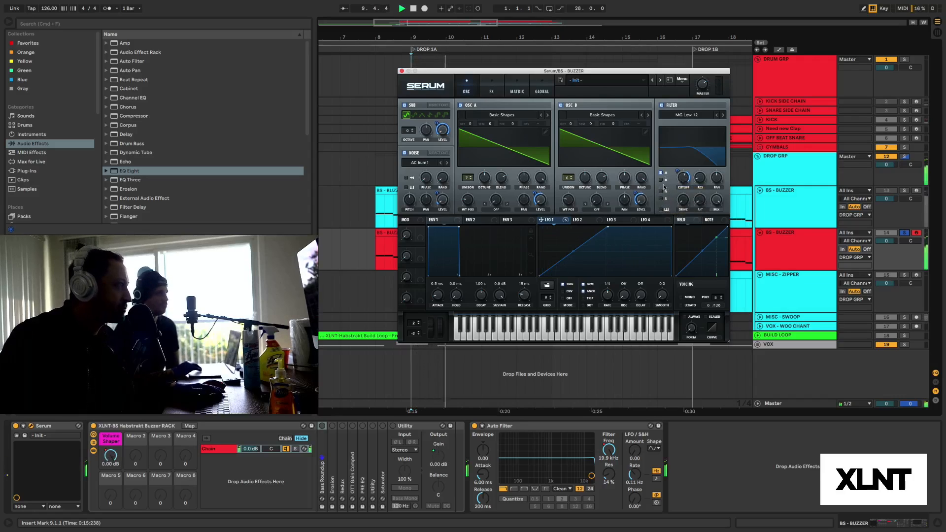
# Route oscillator B, the noise and the sub through the filter alongside oscillator A, and play the drop.
pyautogui.click(660, 181)
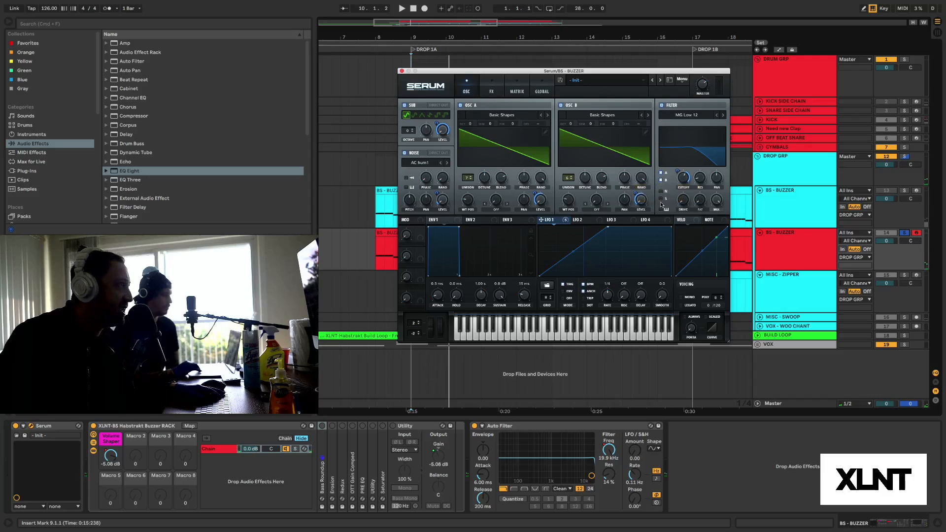
pyautogui.click(662, 192)
pyautogui.press('space')
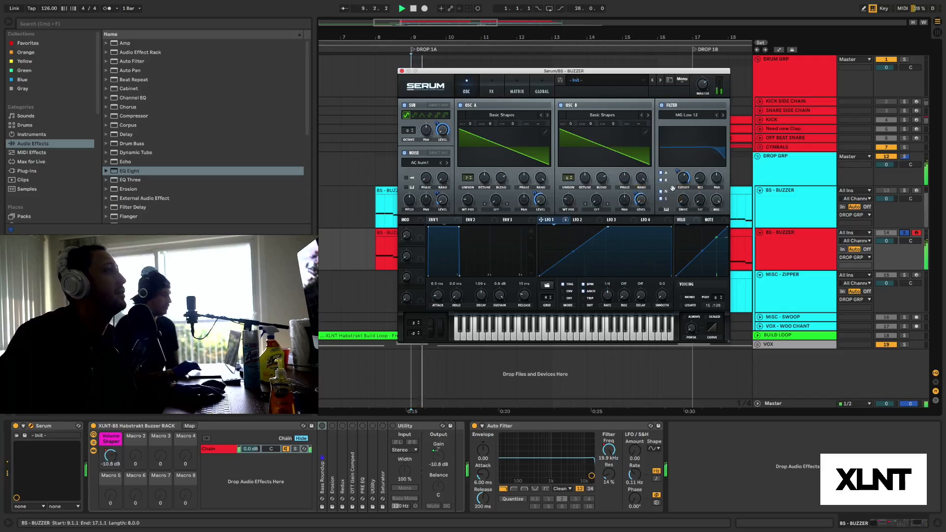
pyautogui.press('space')
pyautogui.press('space')
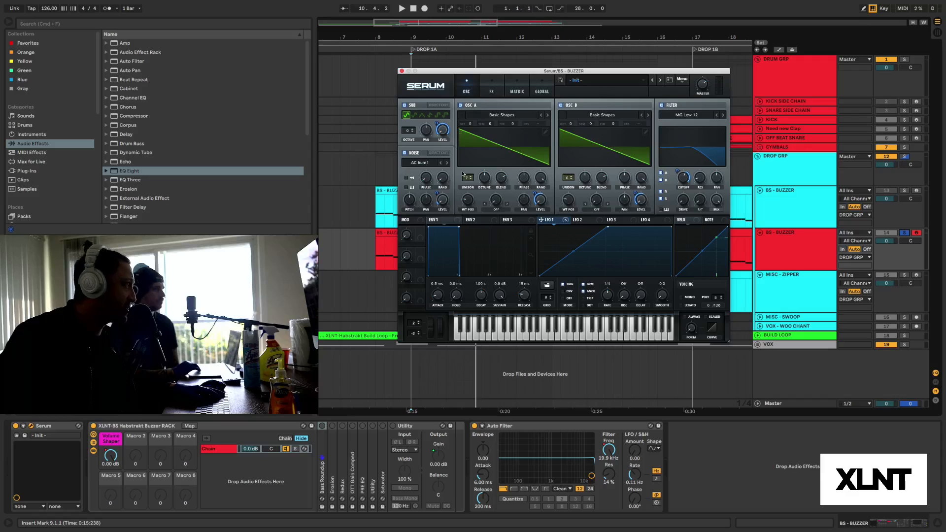
# Send the sub oscillator to Direct Out and audition the bass.
pyautogui.click(439, 105)
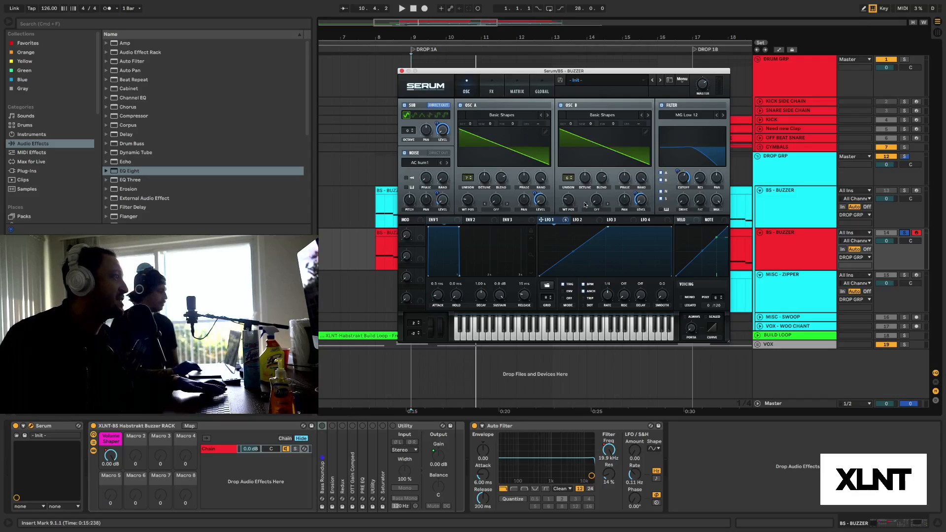
pyautogui.press('space')
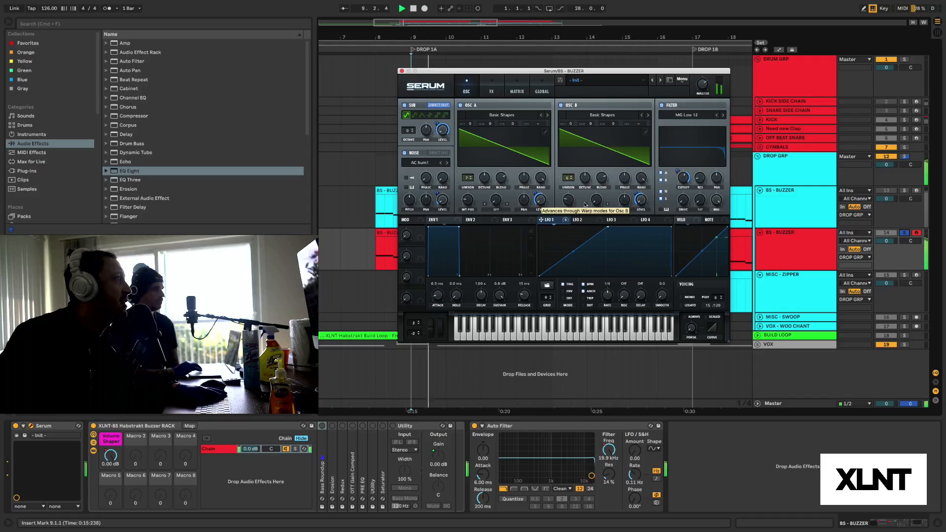
pyautogui.press('space')
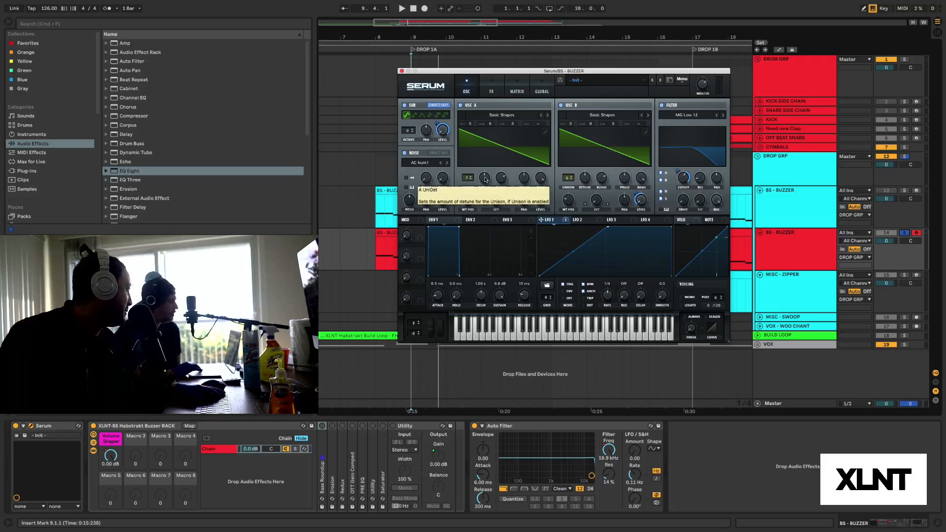
# Adjust oscillator A's unison detune while auditioning the drop.
pyautogui.moveTo(486, 180); pyautogui.dragTo(485, 177)
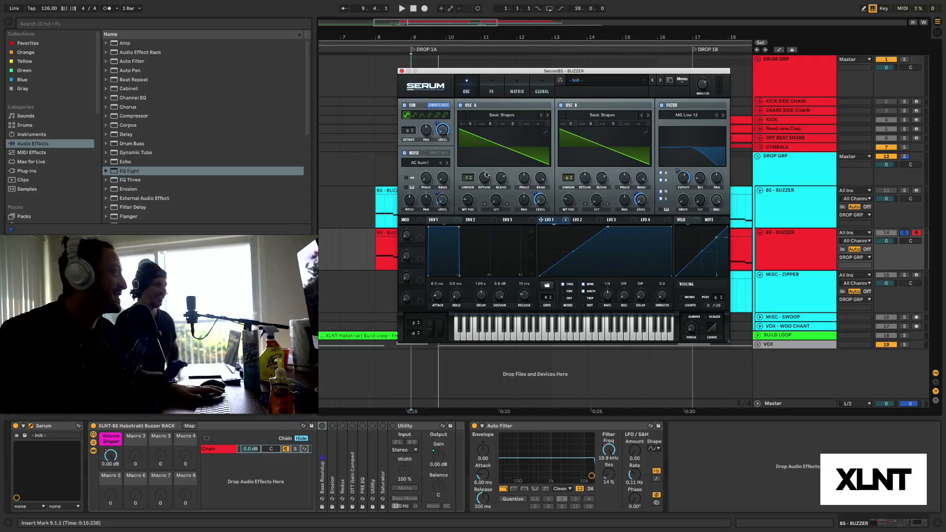
pyautogui.press('space')
pyautogui.press('space')
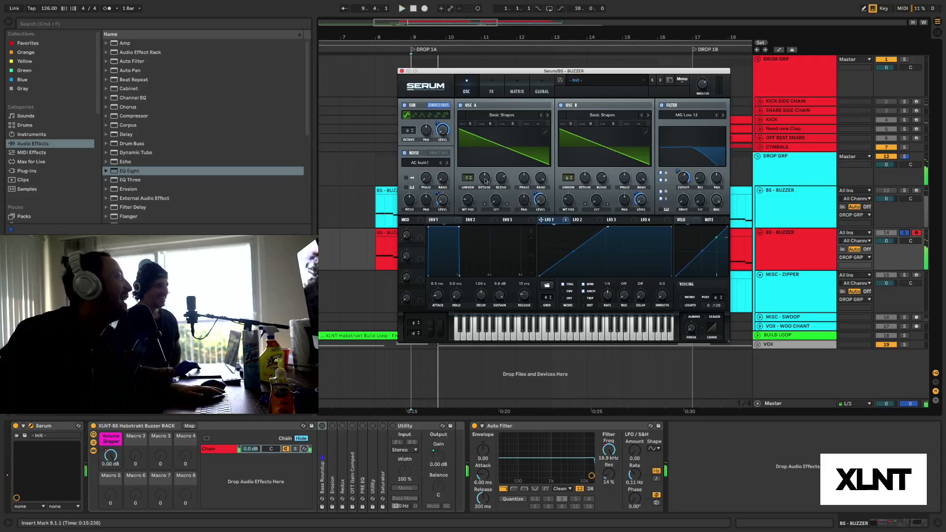
pyautogui.click(485, 181)
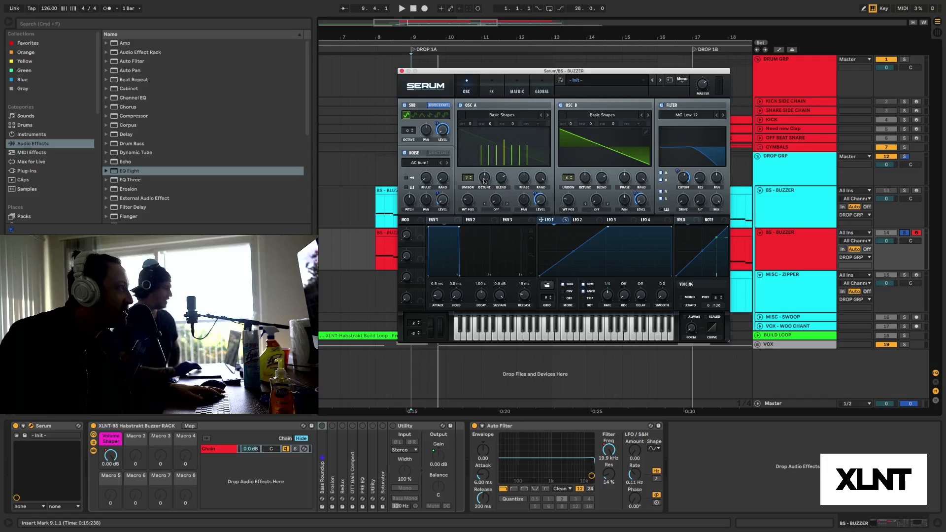
# Adjust oscillator B's unison detune and audition the change from bar 9.
pyautogui.click(584, 183)
pyautogui.moveTo(584, 185); pyautogui.dragTo(585, 181)
pyautogui.press('space')
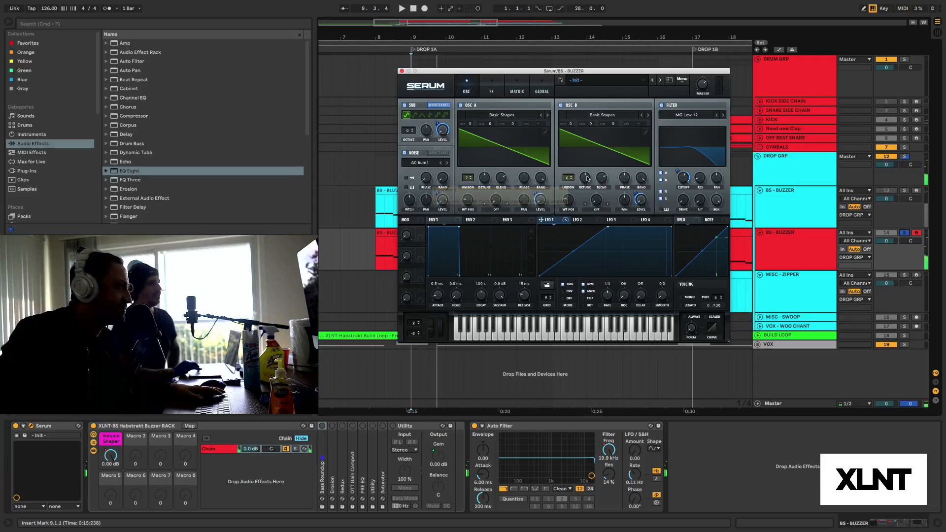
pyautogui.moveTo(584, 179); pyautogui.dragTo(600, 214)
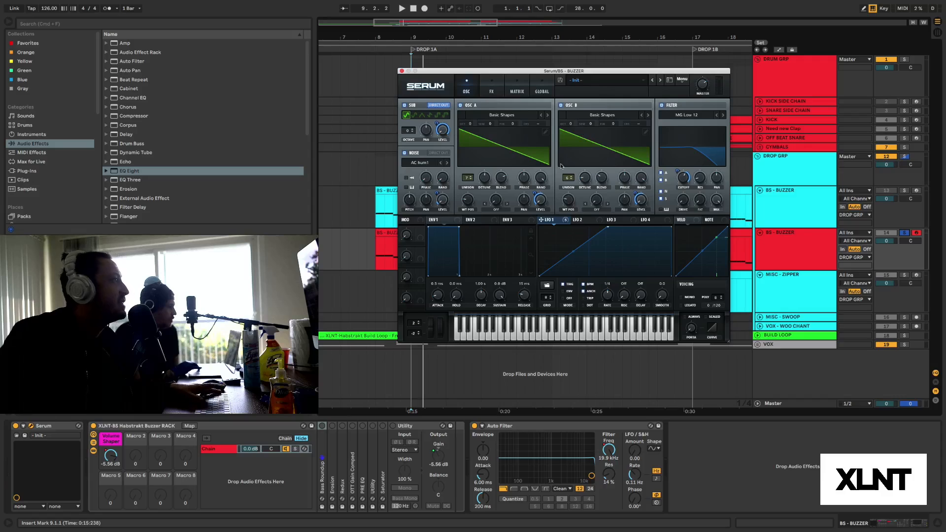
pyautogui.press('space')
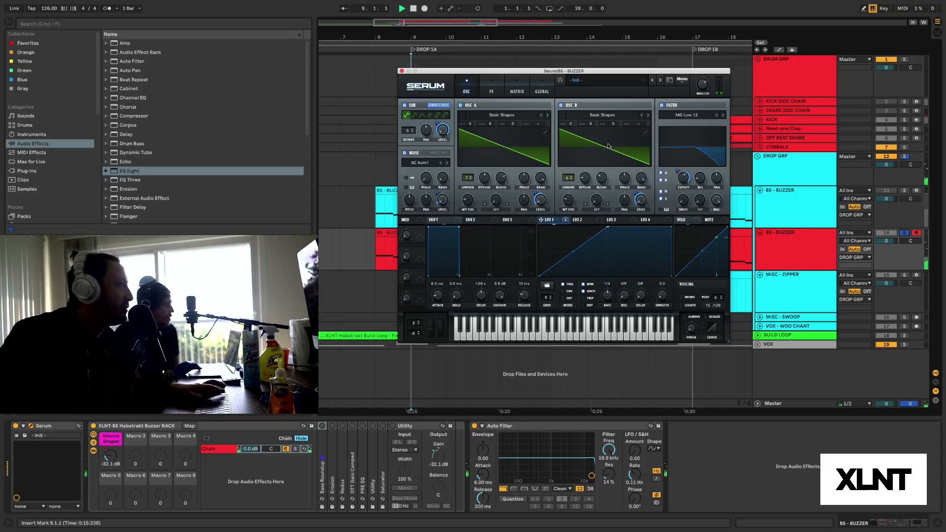
pyautogui.press('space')
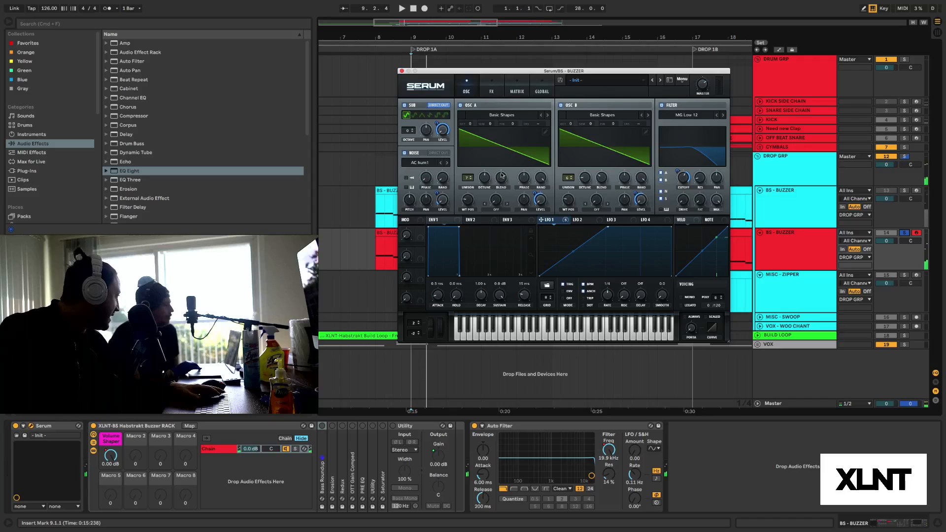
# Adjust oscillator A's unison blend while auditioning the drop from bar 9.
pyautogui.moveTo(501, 175); pyautogui.dragTo(502, 207)
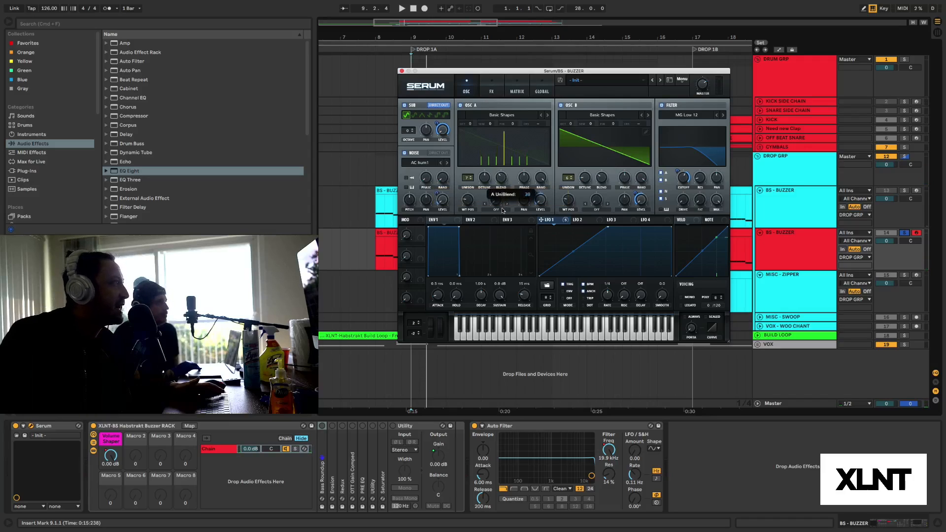
pyautogui.press('space')
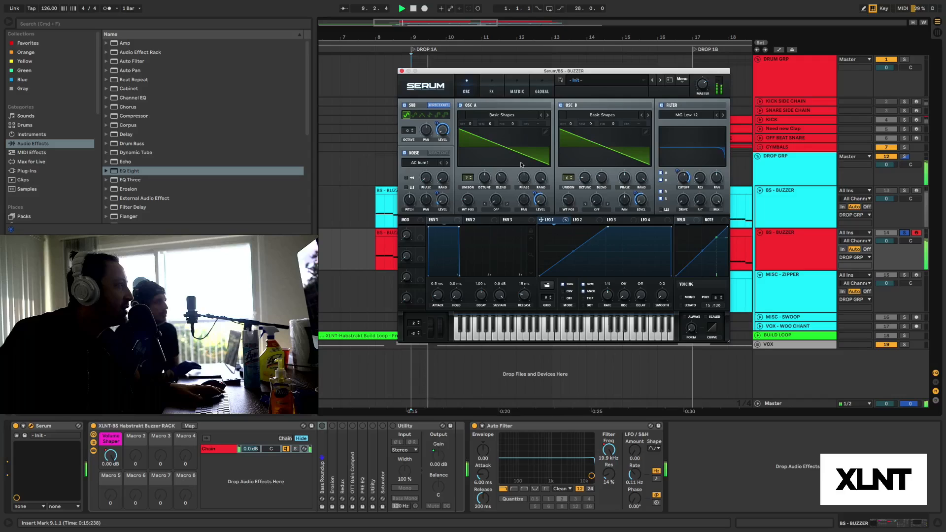
pyautogui.click(500, 178)
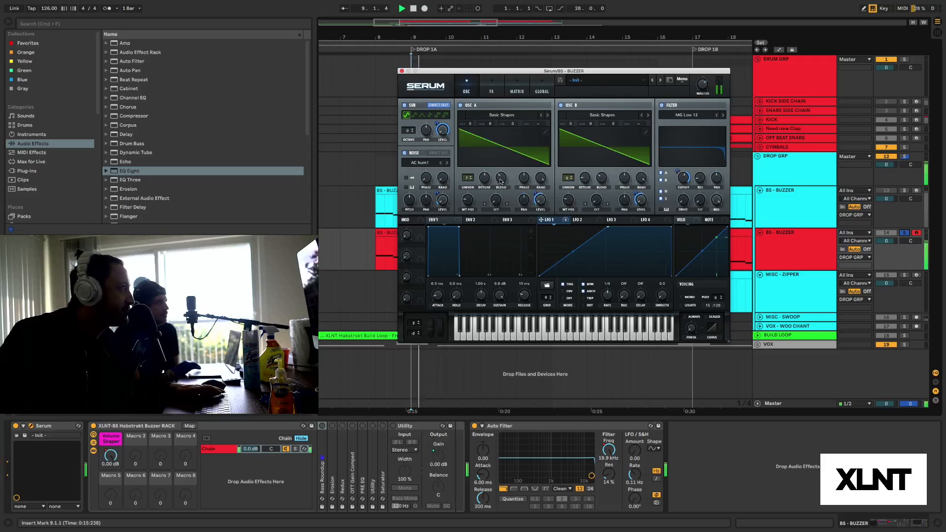
pyautogui.click(501, 181)
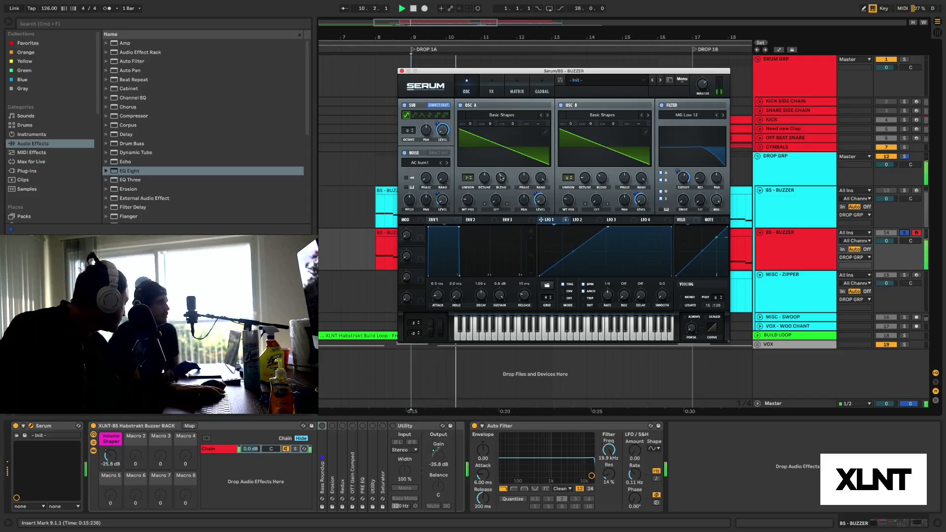
pyautogui.click(500, 178)
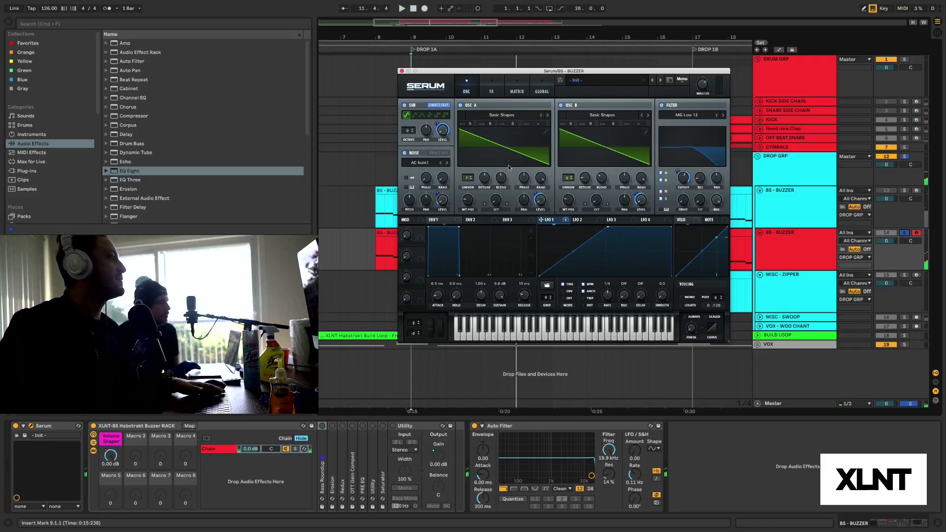
# Enable Serum's Hyper/Dimension effect and audition the buzzer bass with it.
pyautogui.click(494, 92)
pyautogui.moveTo(496, 72); pyautogui.dragTo(507, 72)
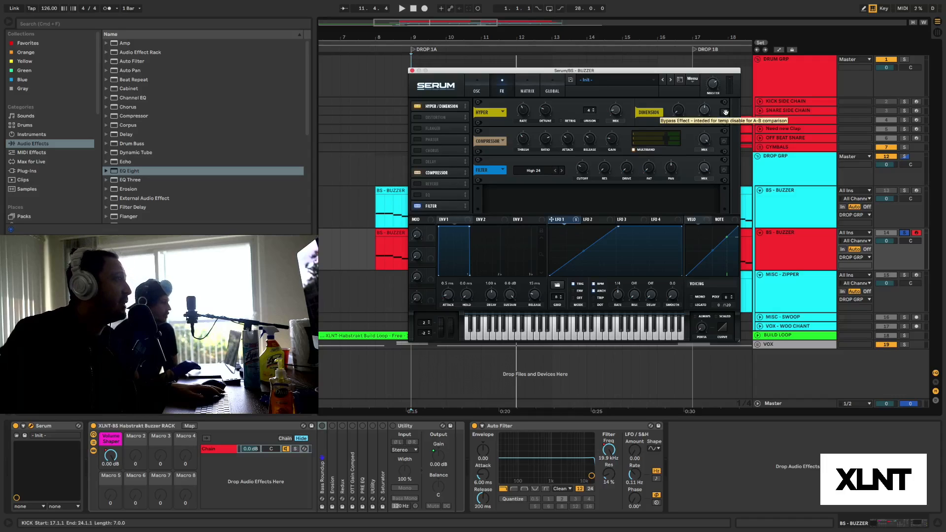
pyautogui.click(725, 112)
pyautogui.moveTo(616, 108)
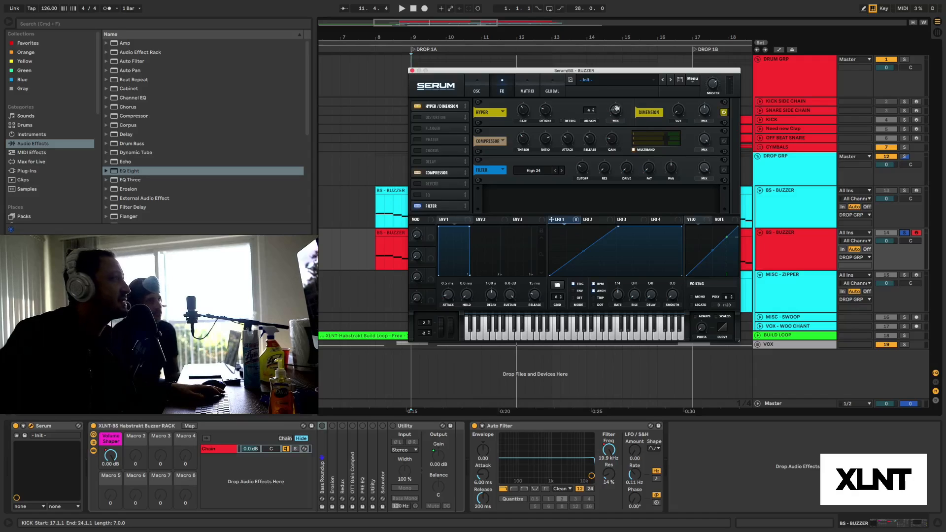
pyautogui.press('space')
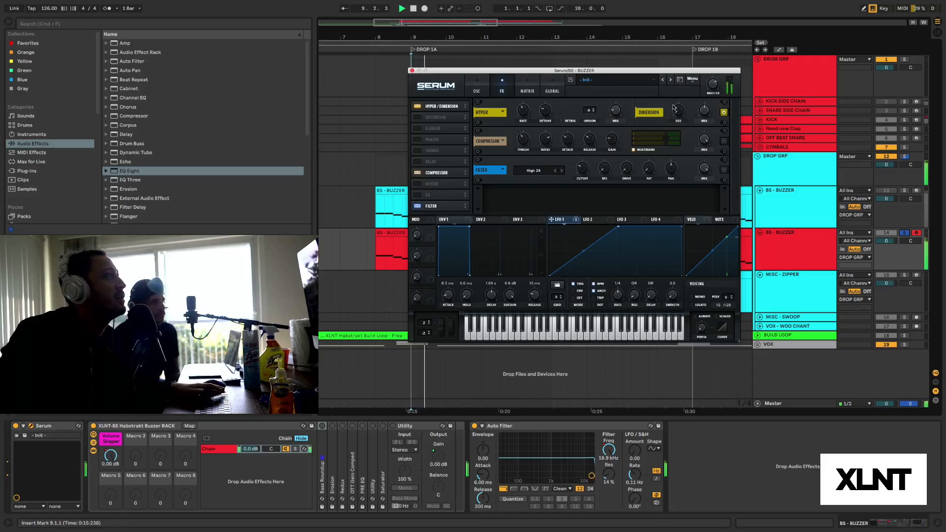
pyautogui.moveTo(677, 110)
pyautogui.press('space')
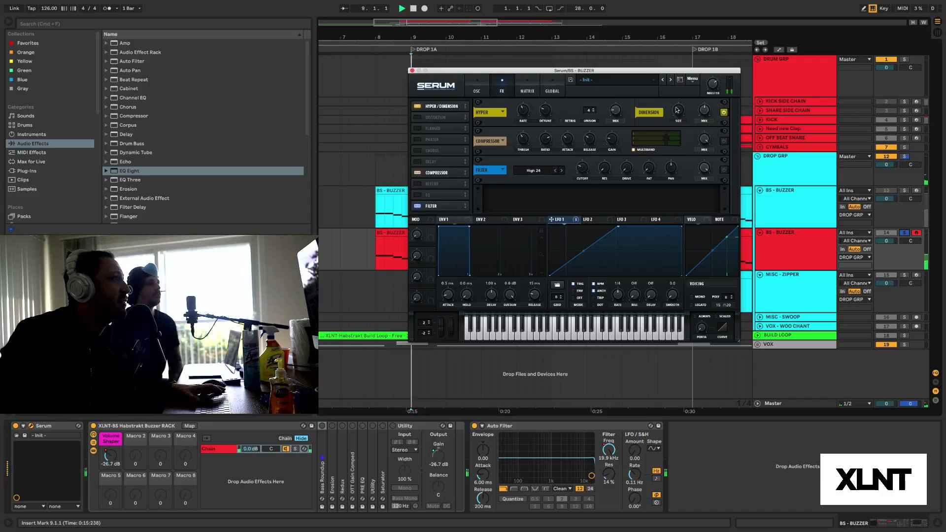
pyautogui.press('space')
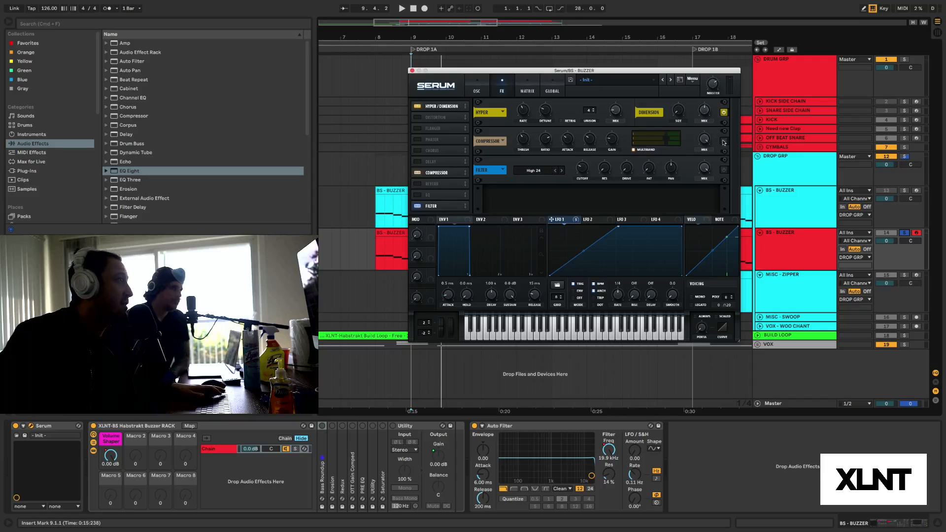
# Enable Serum's multiband compressor, audition it and check its threshold, ratio, attack and release.
pyautogui.press('space')
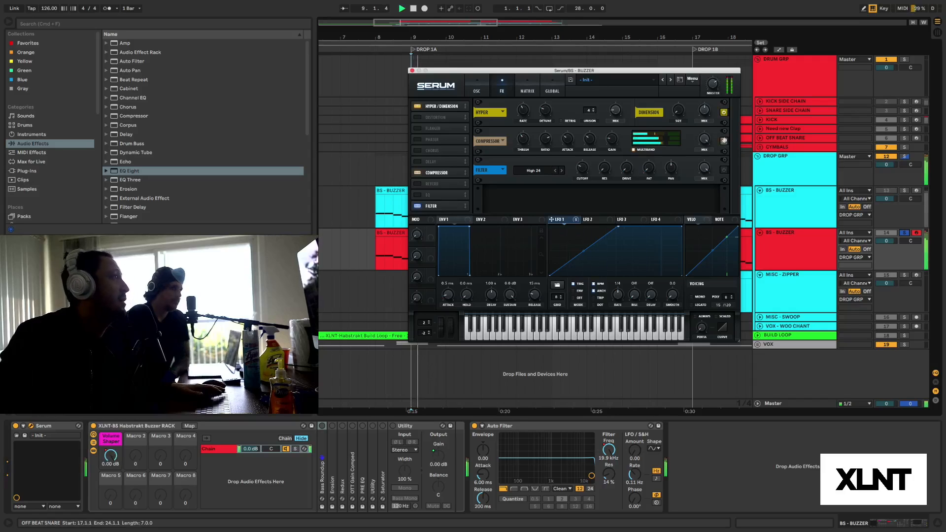
pyautogui.press('space')
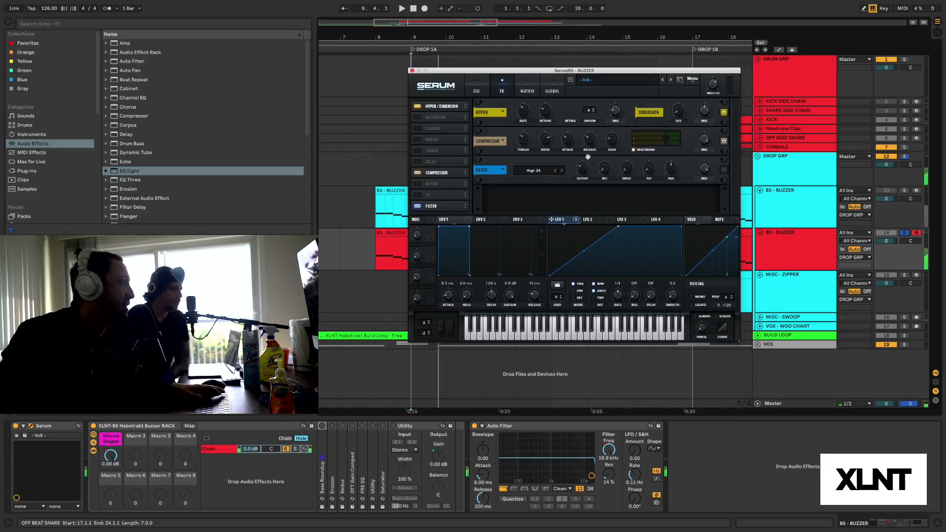
pyautogui.moveTo(524, 140)
pyautogui.moveTo(524, 140); pyautogui.dragTo(523, 139)
pyautogui.moveTo(541, 141)
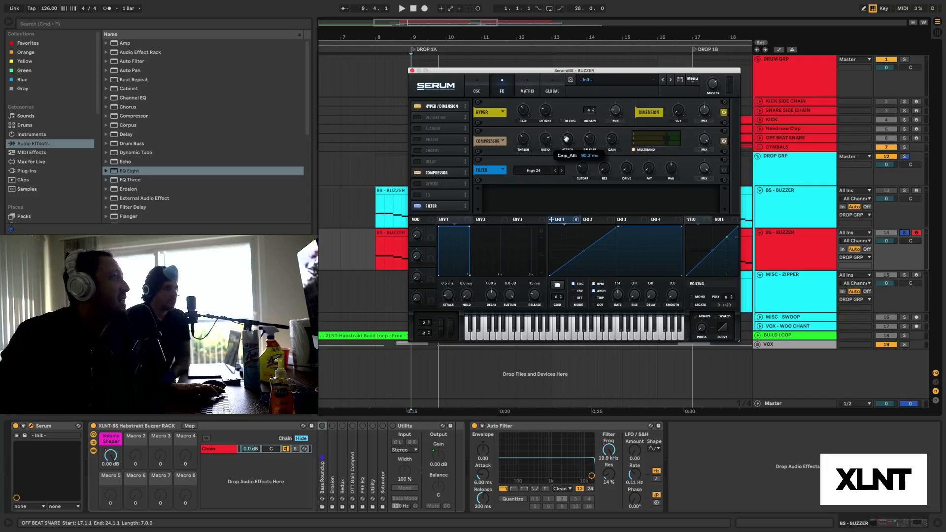
pyautogui.moveTo(590, 140)
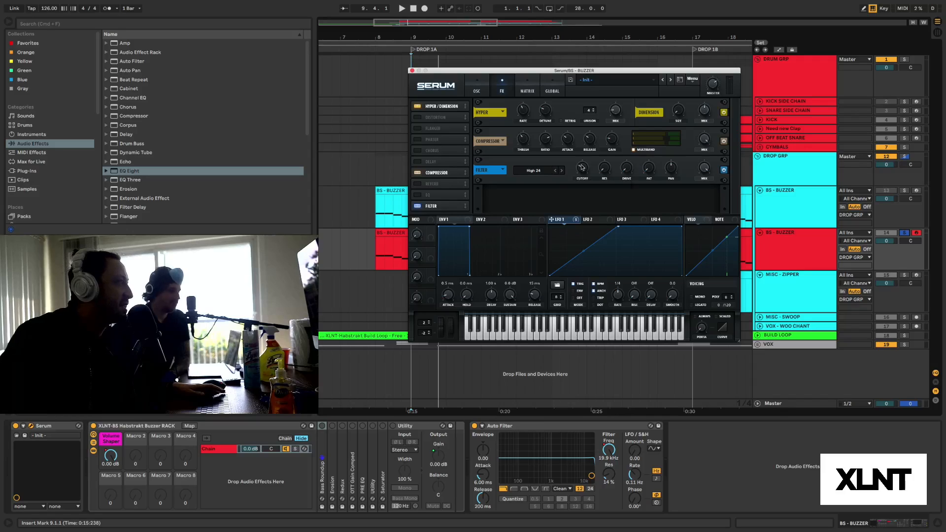
# Enable Serum's High 24 filter effect and audition the bass with it.
pyautogui.moveTo(605, 168)
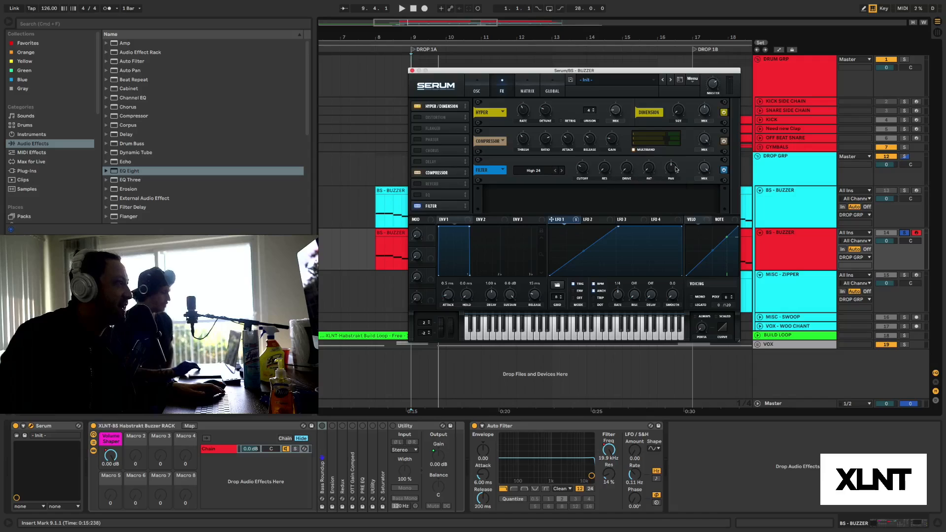
pyautogui.press('space')
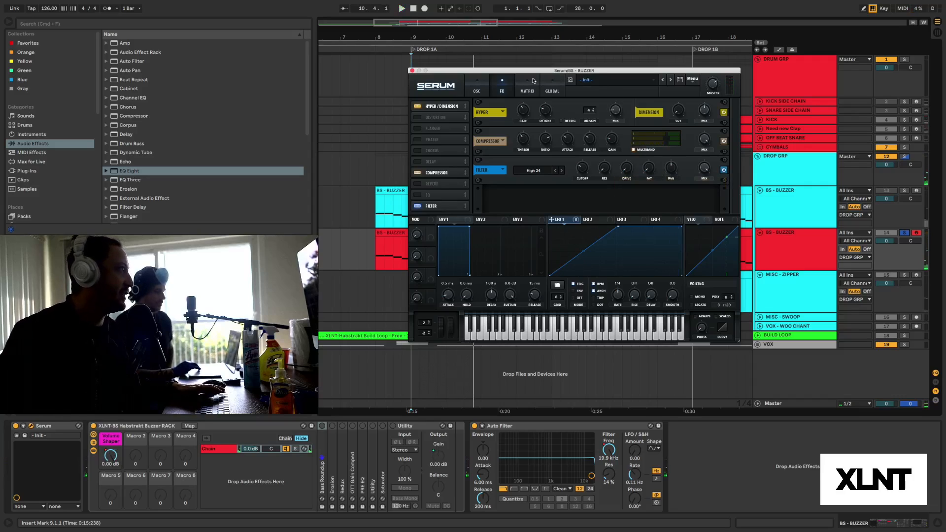
pyautogui.press('space')
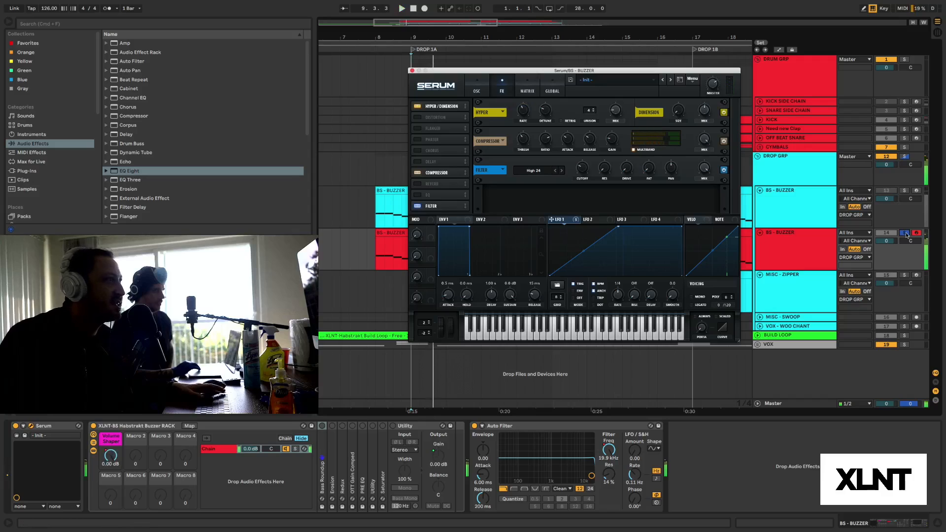
# Unsolo the red BS - BUZZER track to play the drop in the full mix, and close the Serum window.
pyautogui.click(904, 233)
pyautogui.press('space')
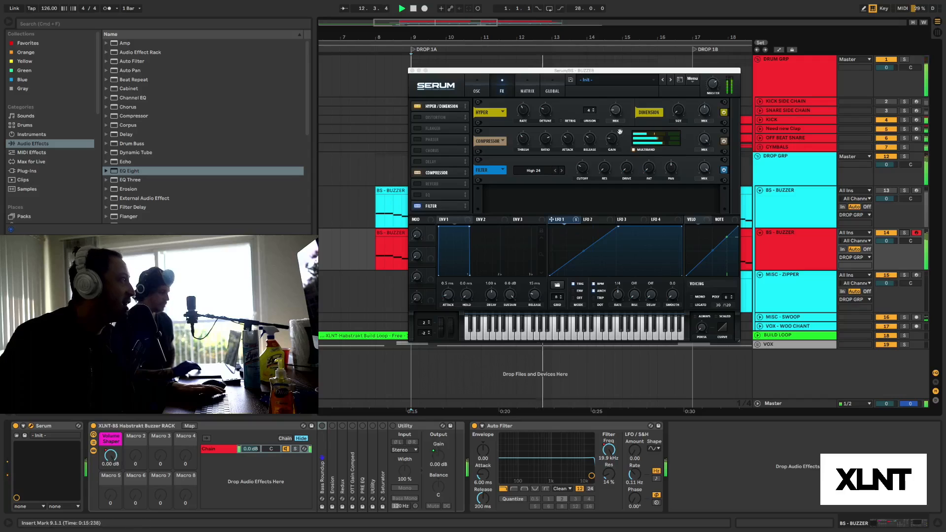
pyautogui.press('space')
pyautogui.moveTo(413, 71); pyautogui.dragTo(423, 67)
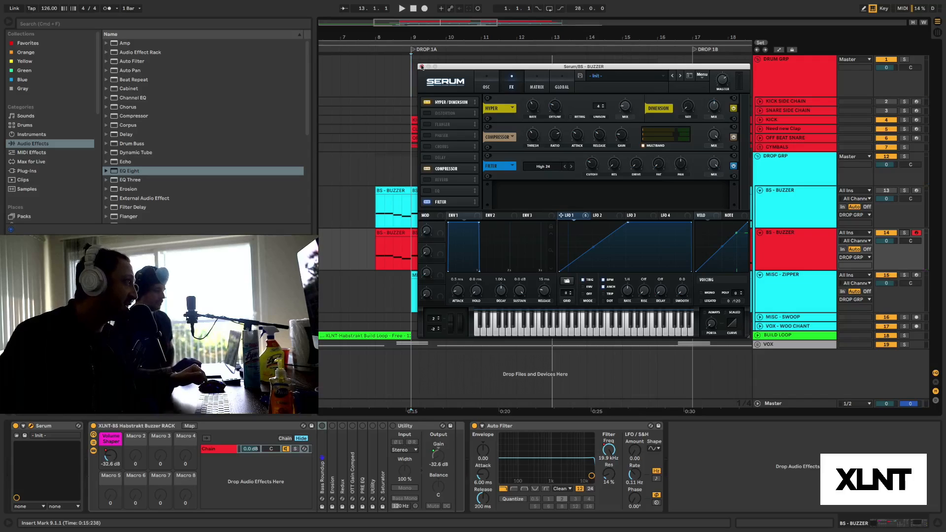
pyautogui.click(421, 66)
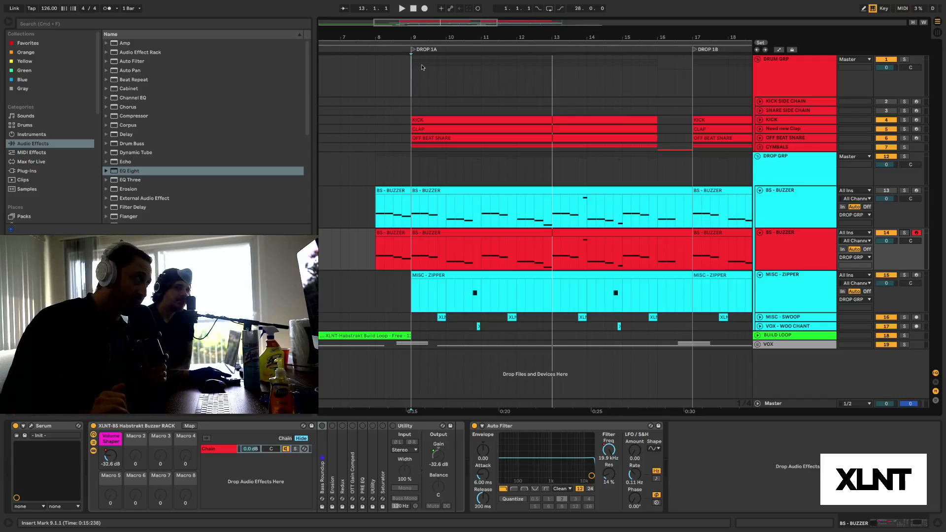
pyautogui.click(787, 77)
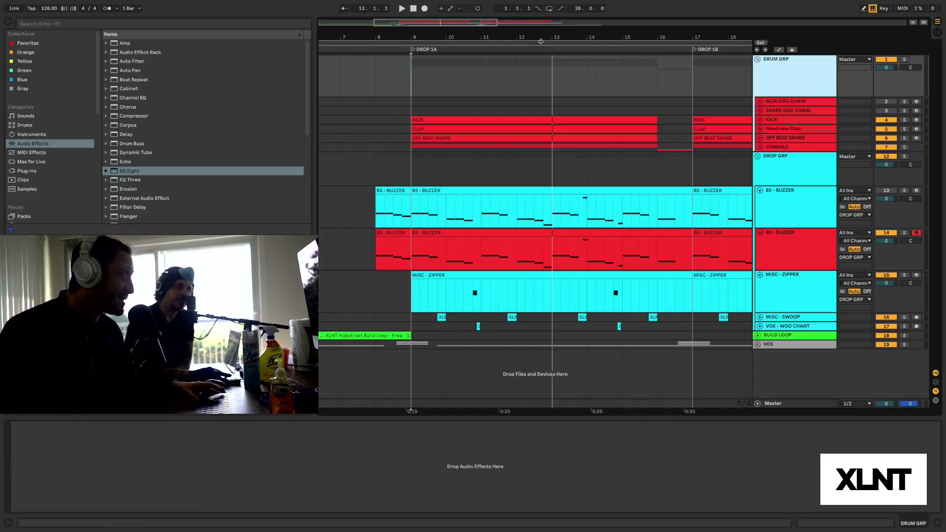
pyautogui.moveTo(548, 37); pyautogui.dragTo(548, 37)
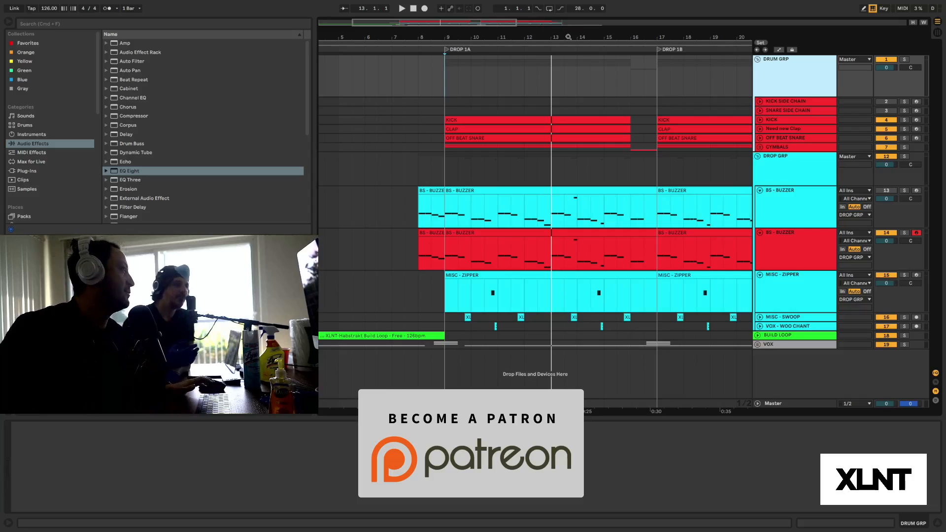
pyautogui.moveTo(568, 37); pyautogui.dragTo(566, 36)
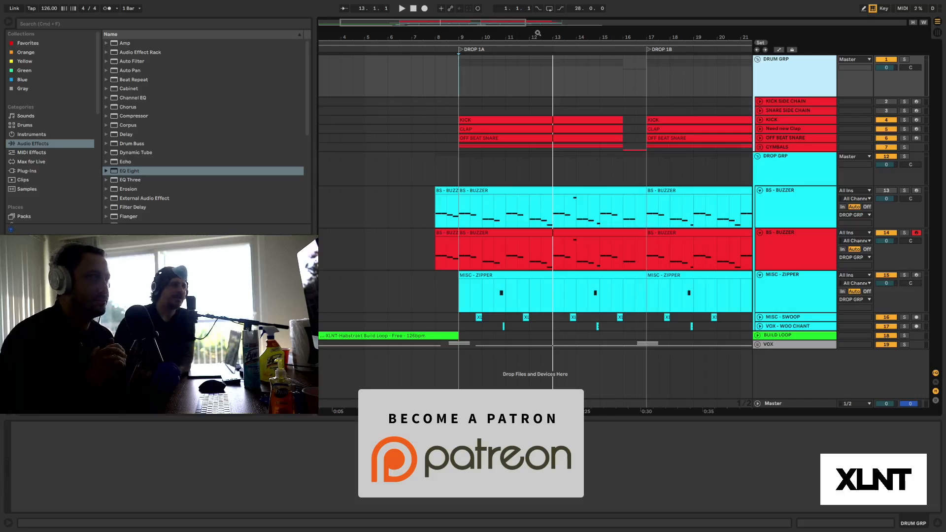
pyautogui.click(790, 249)
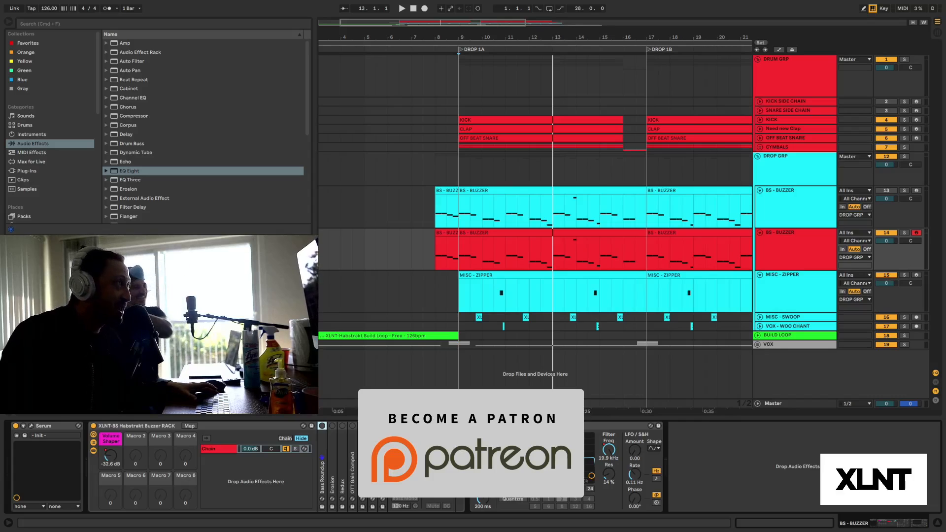
pyautogui.moveTo(594, 36); pyautogui.dragTo(595, 33)
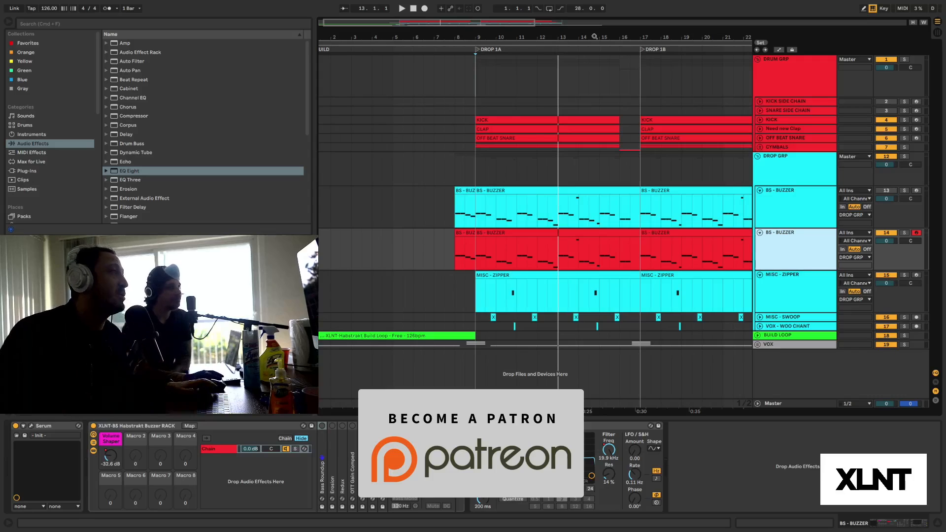
pyautogui.moveTo(564, 33); pyautogui.dragTo(563, 38)
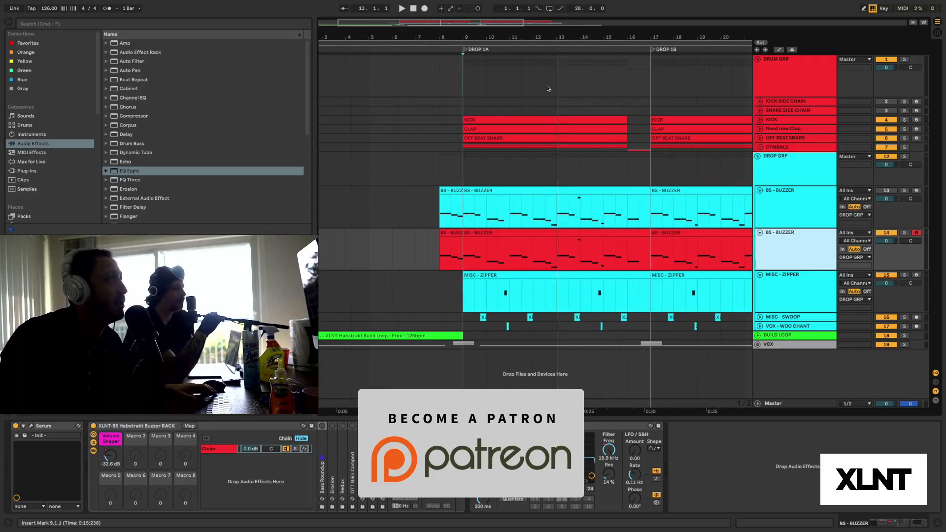
pyautogui.hscroll(3, 545, 91)
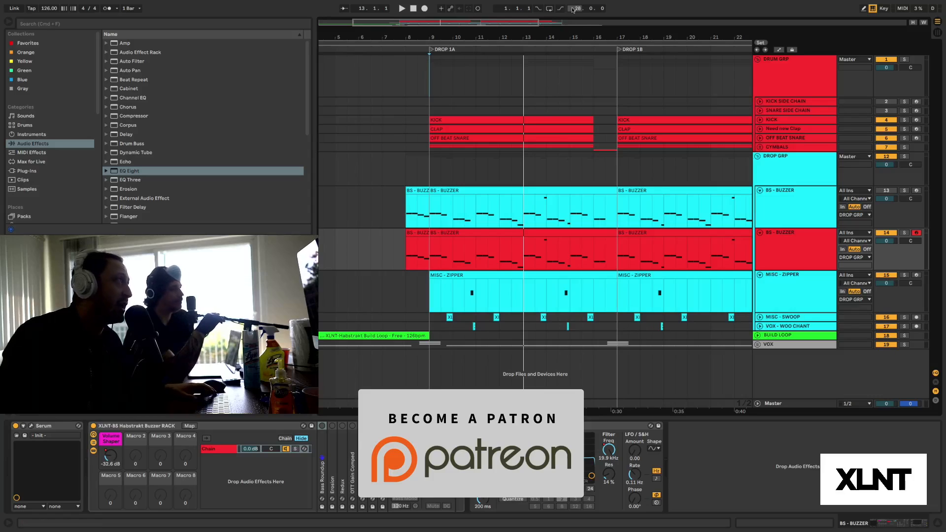
pyautogui.moveTo(562, 35); pyautogui.dragTo(564, 36)
pyautogui.hscroll(3, 564, 115)
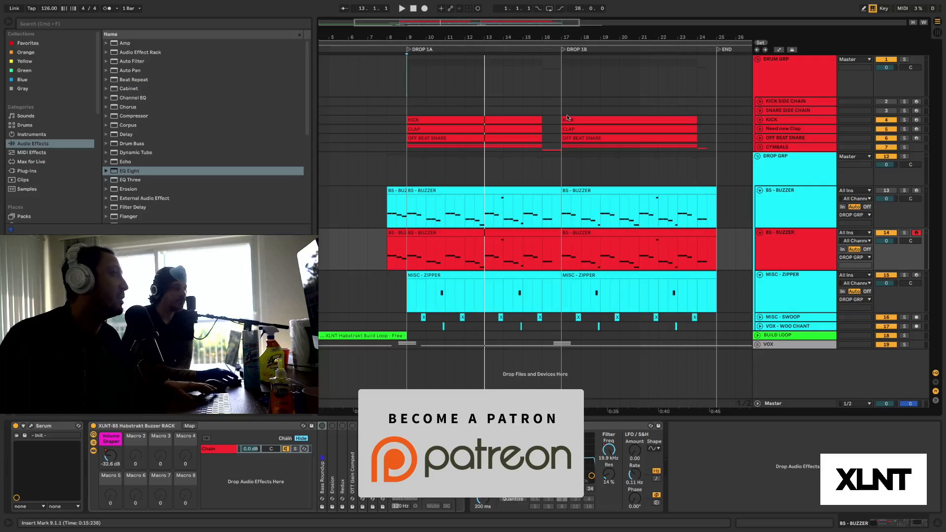
pyautogui.moveTo(471, 36); pyautogui.dragTo(471, 32)
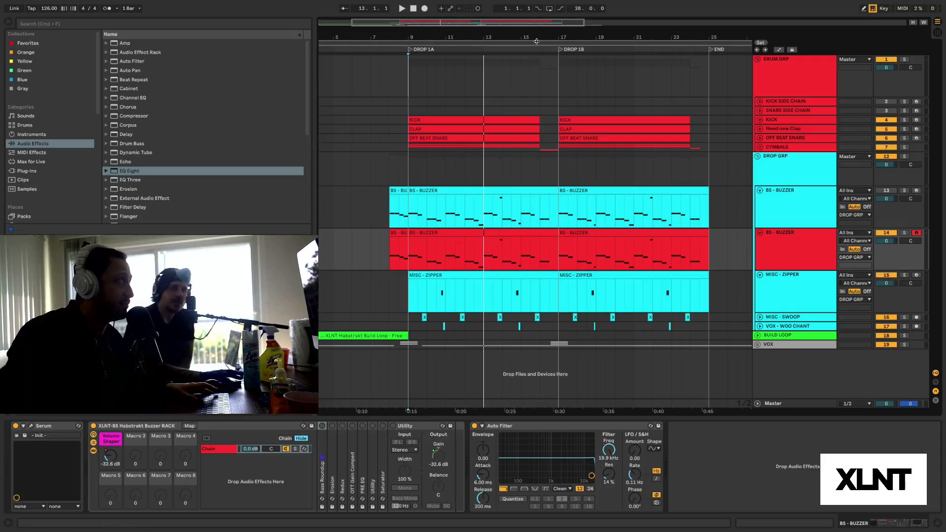
pyautogui.moveTo(537, 39); pyautogui.dragTo(537, 36)
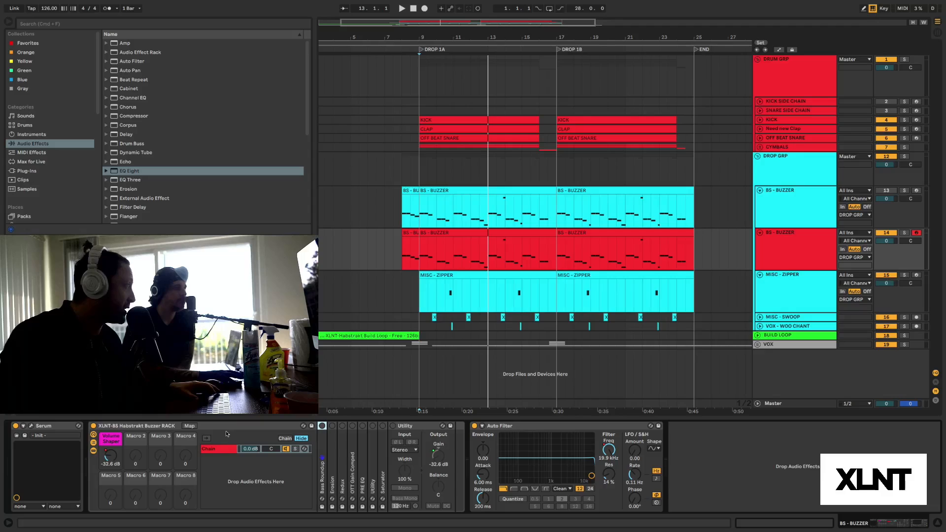
# Expand the Bass Roundup device in the red BS - BUZZER track's Habstrakt Buzzer rack.
pyautogui.doubleClick(322, 452)
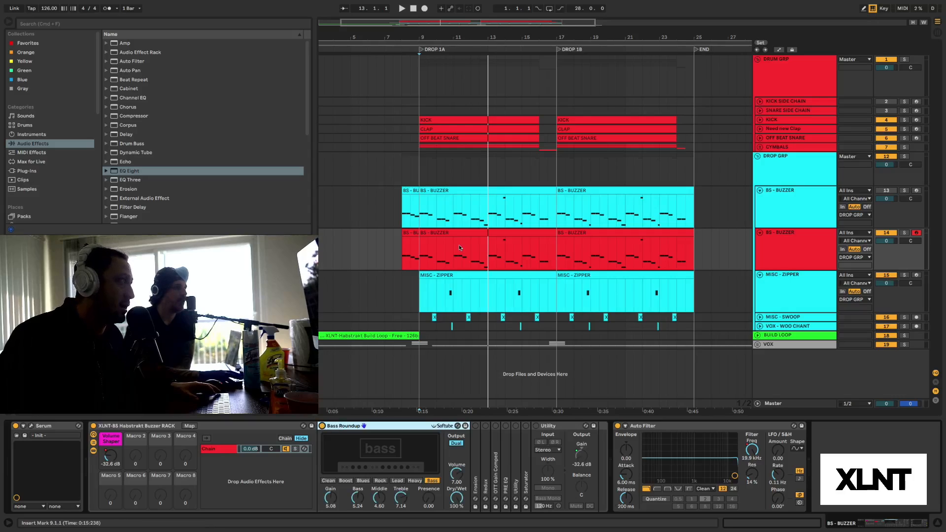
pyautogui.click(801, 248)
pyautogui.click(434, 443)
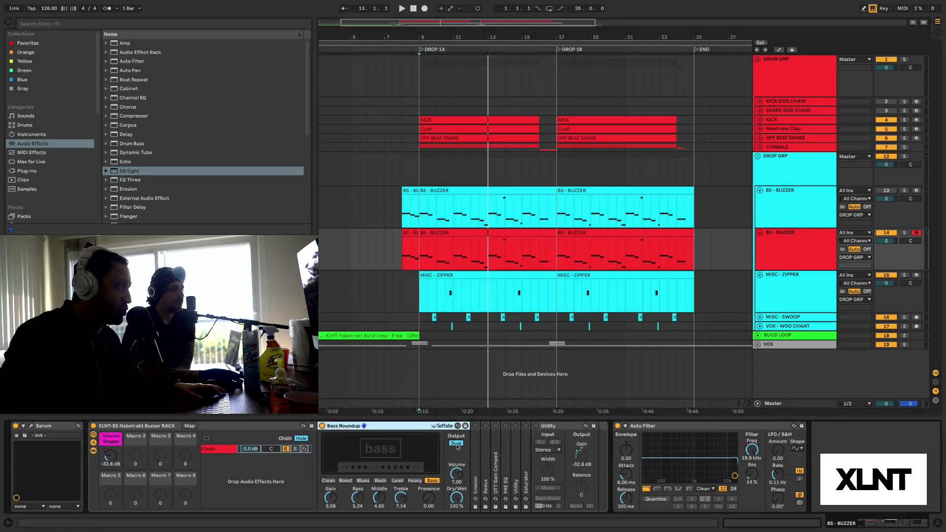
pyautogui.click(417, 262)
# Solo the red BS - BUZZER track and audition it while toggling Bass Roundup's Dual output off and on.
pyautogui.press('space')
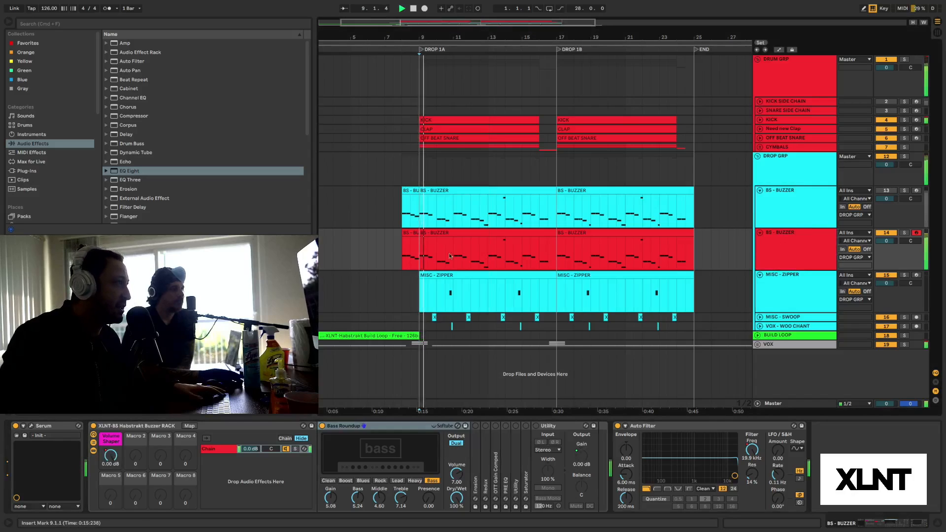
pyautogui.click(904, 232)
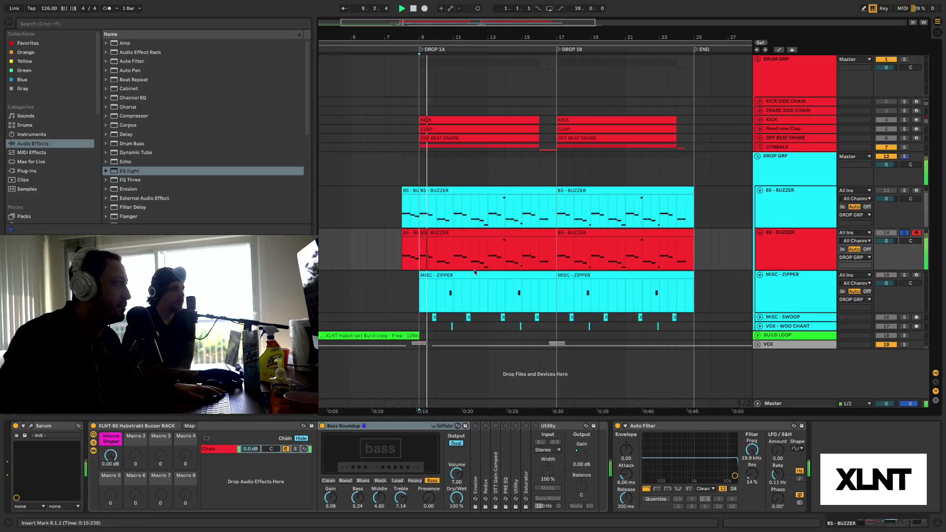
pyautogui.press('space')
pyautogui.click(457, 443)
pyautogui.click(456, 443)
pyautogui.press('space')
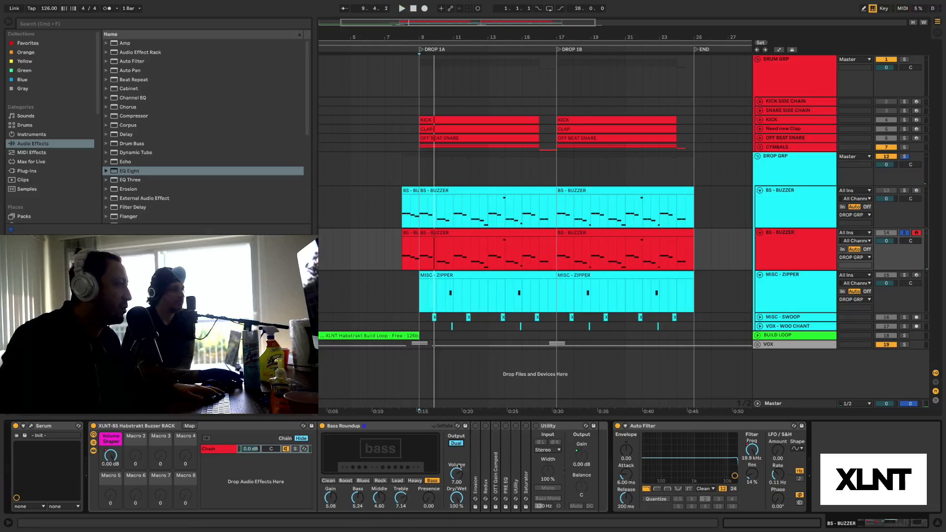
# Expand and enable the Erosion device in the Habstrakt Buzzer rack, compare the bass with and without it, and collapse the device.
pyautogui.press('space')
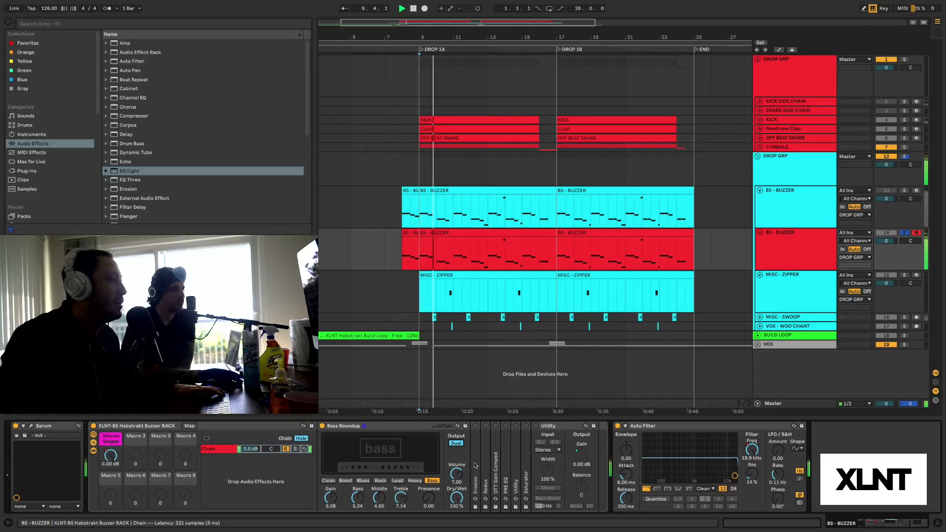
pyautogui.press('space')
pyautogui.doubleClick(475, 468)
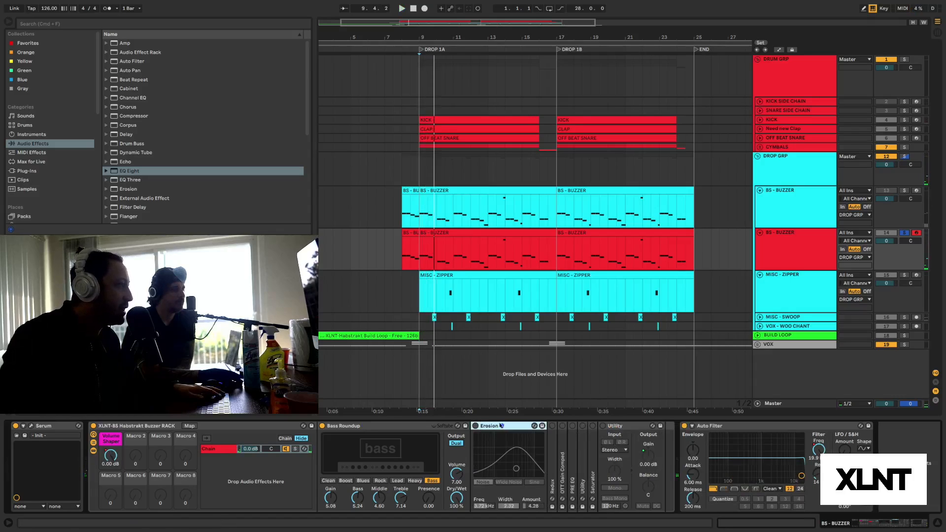
pyautogui.click(475, 427)
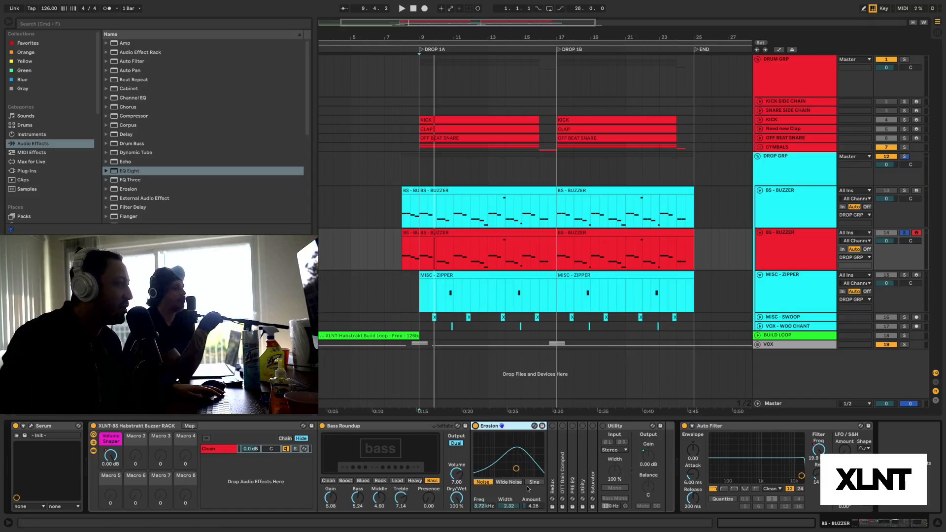
pyautogui.press('space')
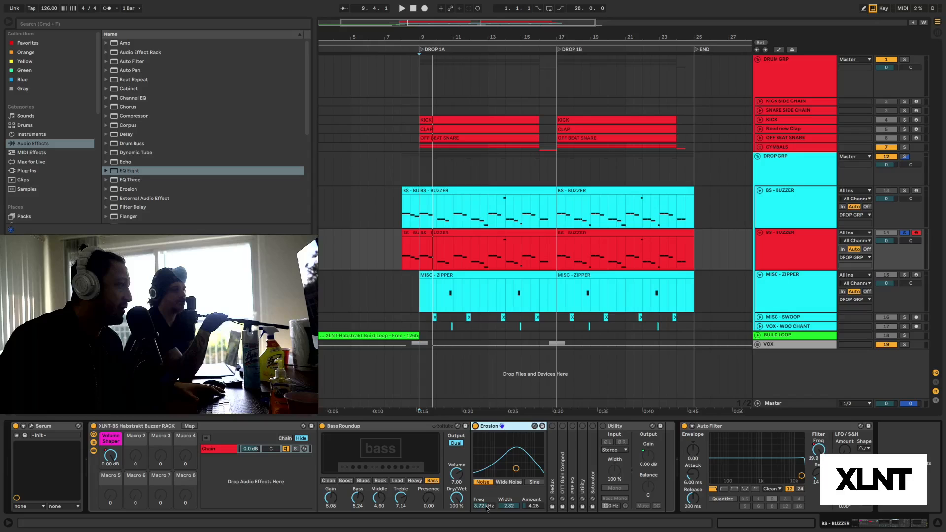
pyautogui.press('space')
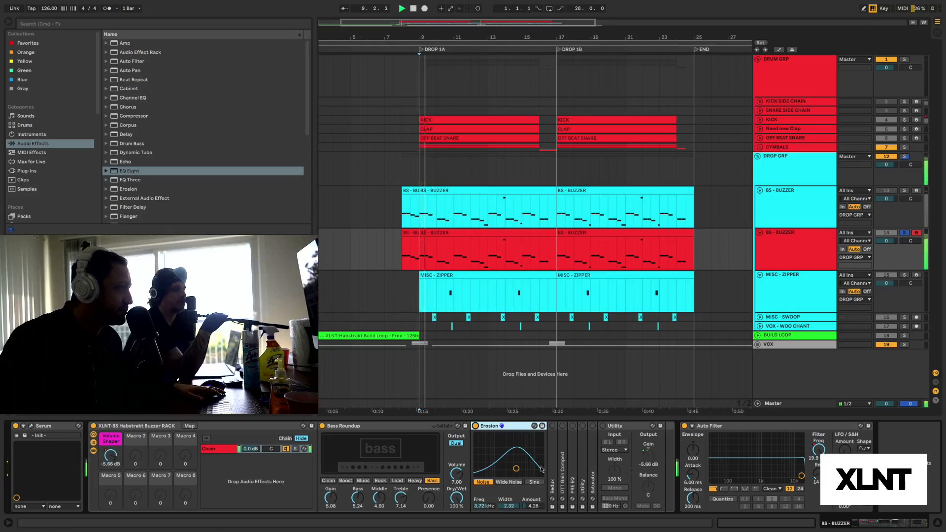
pyautogui.press('space')
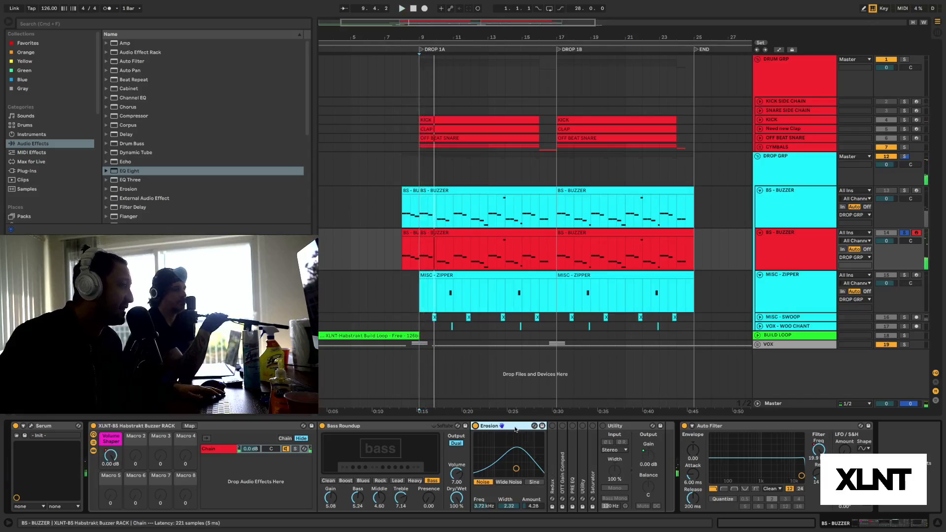
pyautogui.doubleClick(486, 426)
# Expand and enable the Redux device, audition the bass with it, and collapse the device.
pyautogui.doubleClick(487, 465)
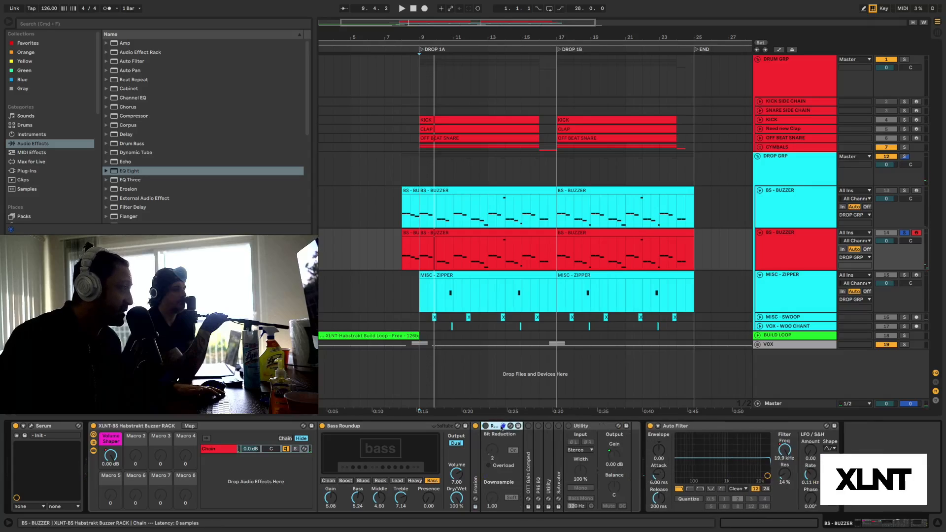
pyautogui.click(485, 426)
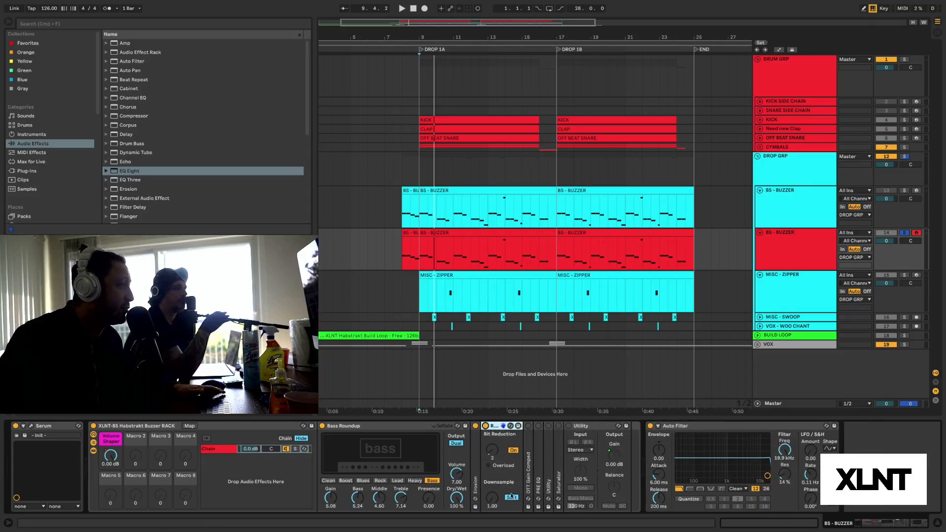
pyautogui.press('space')
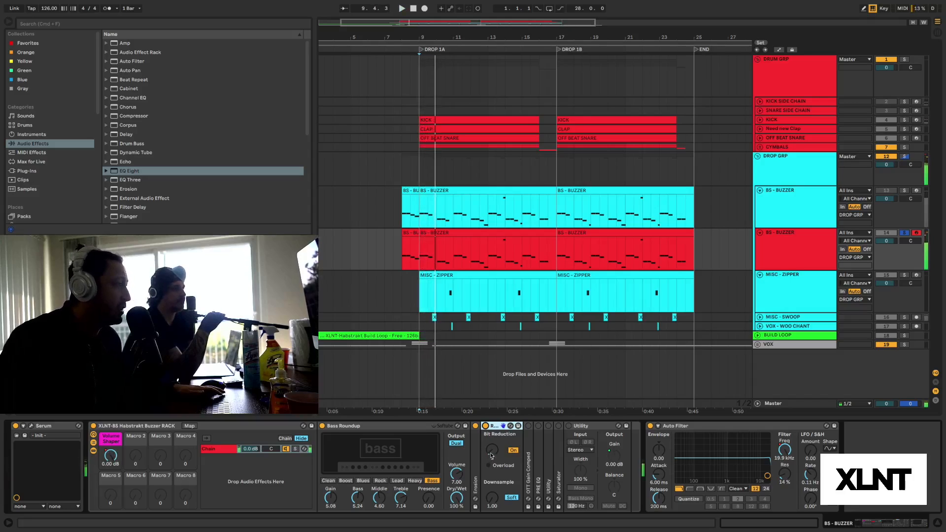
pyautogui.doubleClick(494, 426)
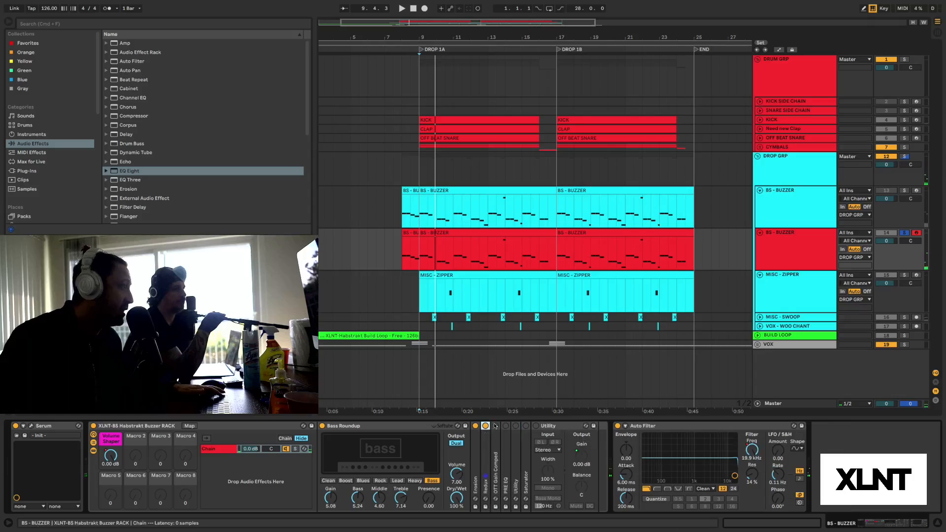
# Expand and enable the OTT Gain Comped device, audition the compressed bass several times, and collapse the device.
pyautogui.doubleClick(496, 457)
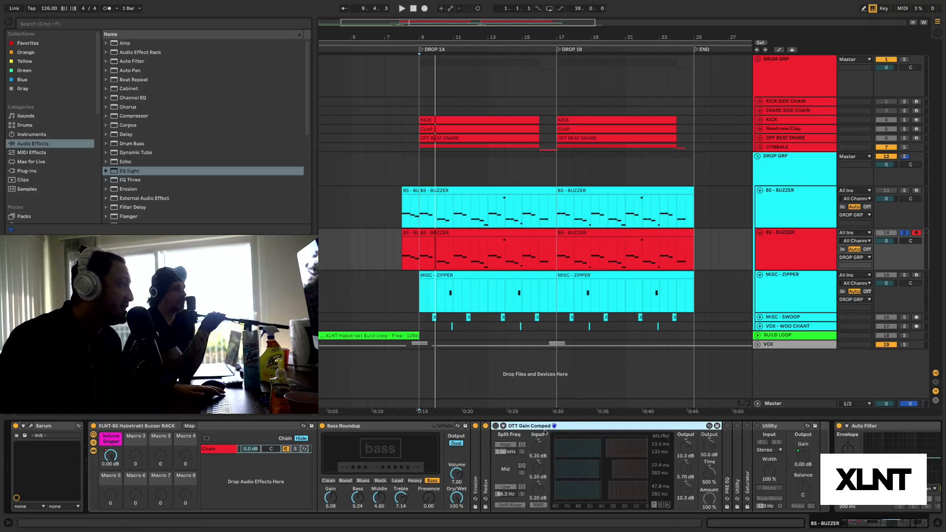
pyautogui.click(496, 426)
pyautogui.press('space')
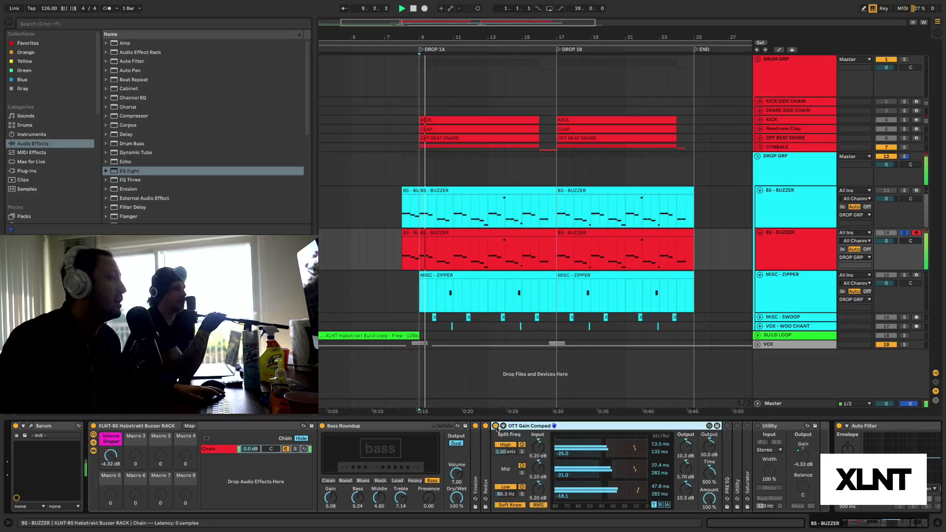
pyautogui.press('space')
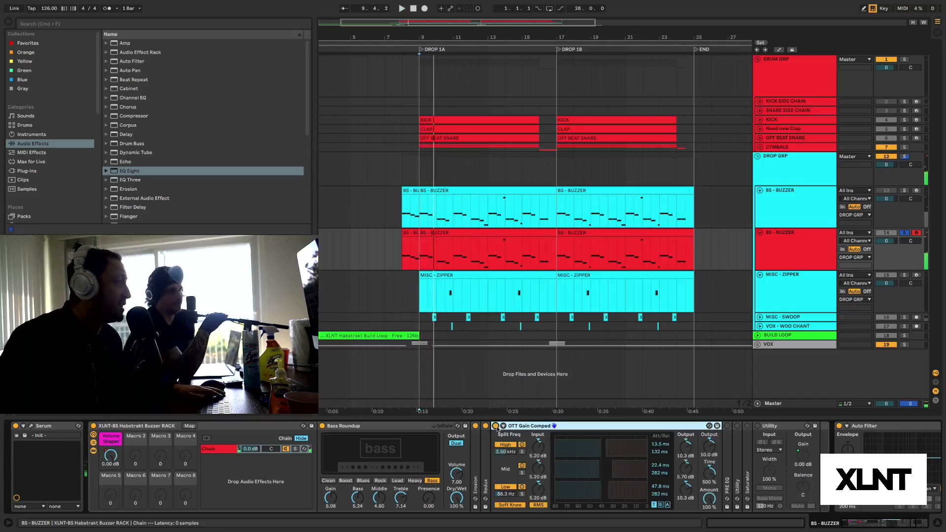
pyautogui.press('space')
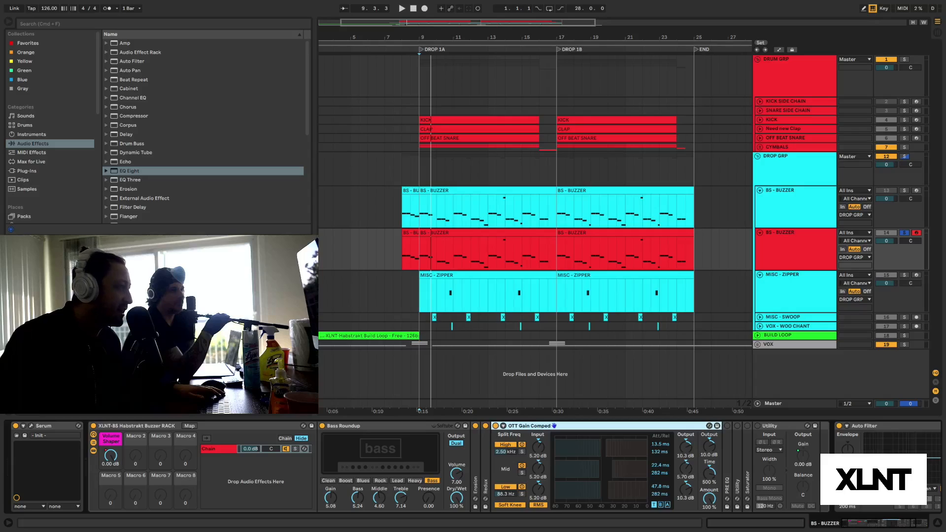
pyautogui.press('space')
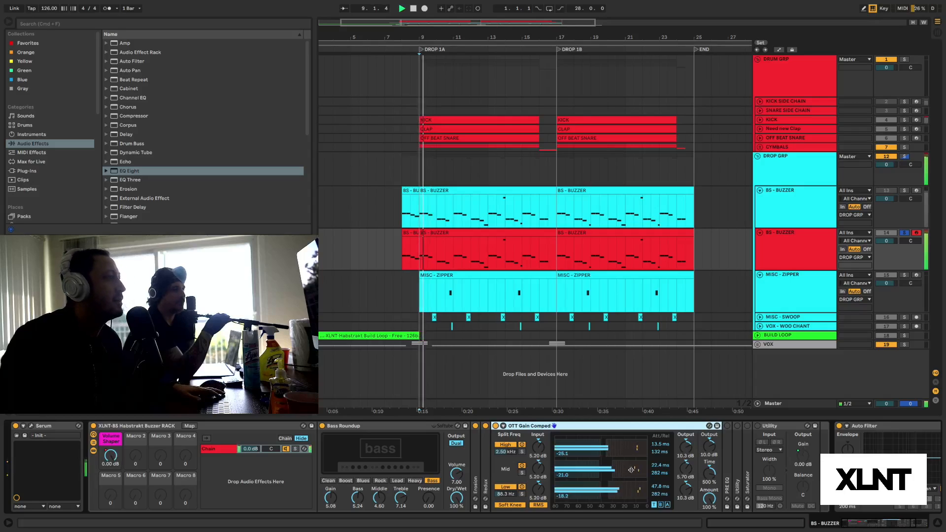
pyautogui.press('space')
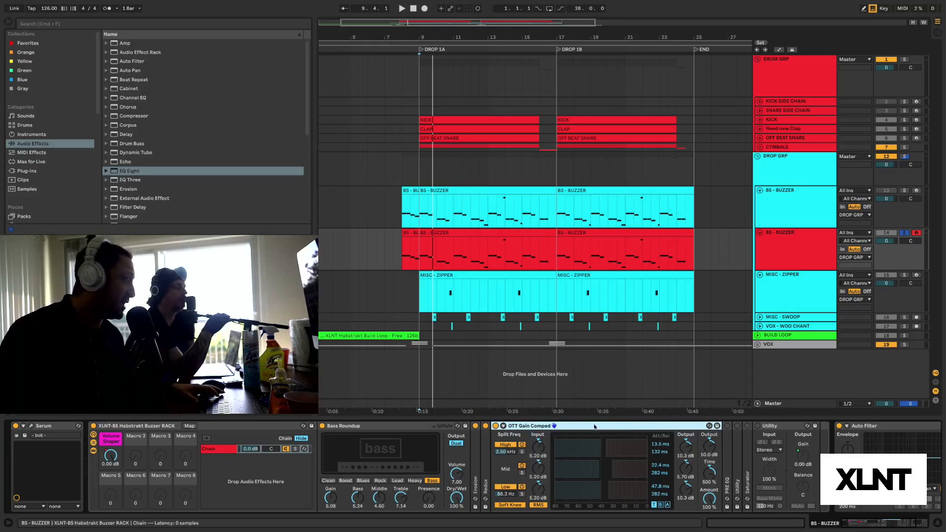
pyautogui.click(503, 426)
# Expand and enable the PRE EQ device, and collapse Bass Roundup.
pyautogui.doubleClick(506, 464)
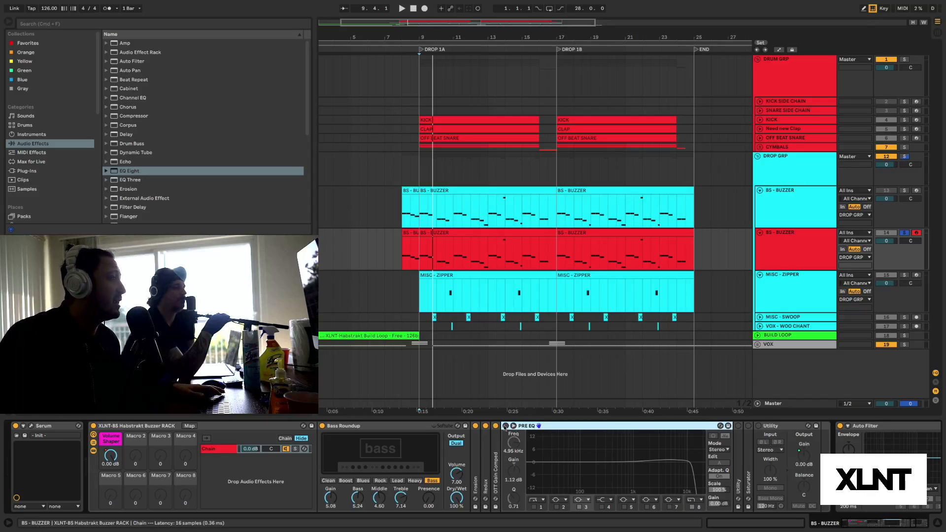
pyautogui.click(505, 426)
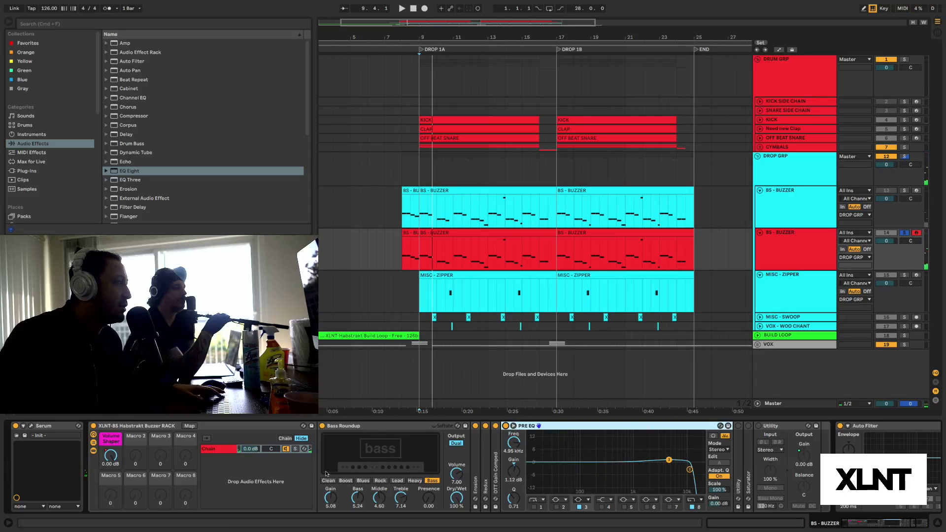
pyautogui.doubleClick(372, 426)
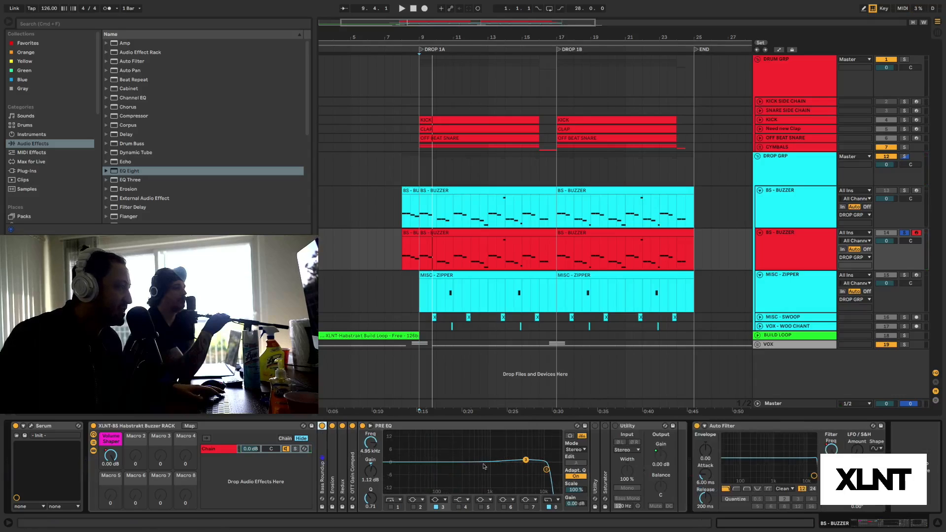
# Turn on PRE EQ's audition mode, listen to high-cut band 8 in isolation during playback, and collapse the EQ.
pyautogui.click(570, 437)
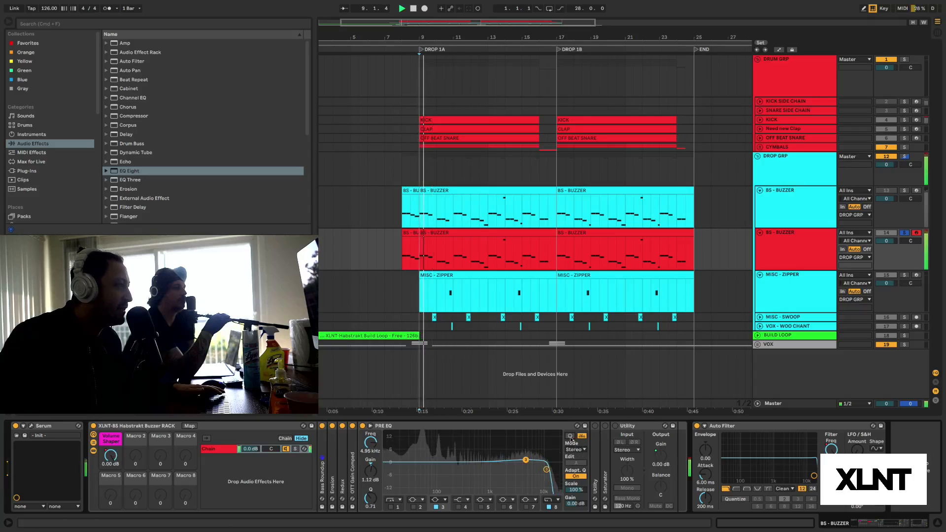
pyautogui.press('space')
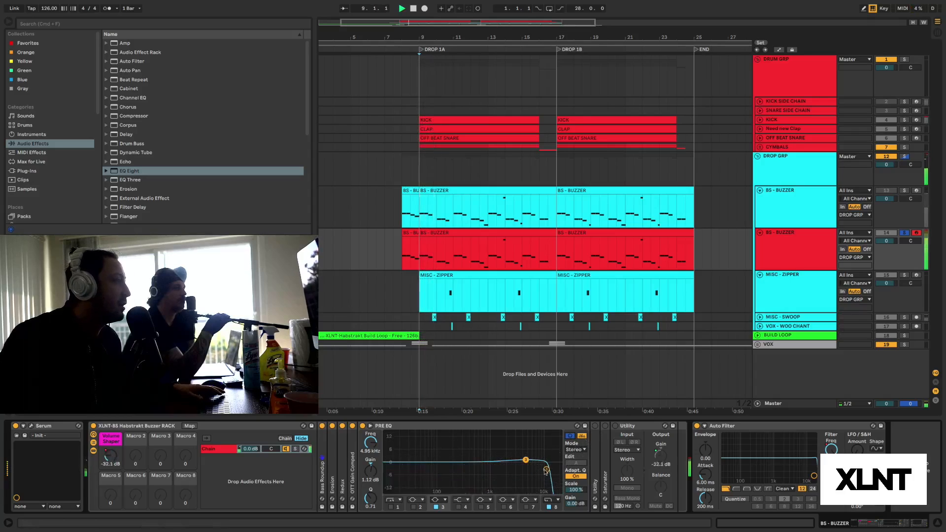
pyautogui.click(546, 469)
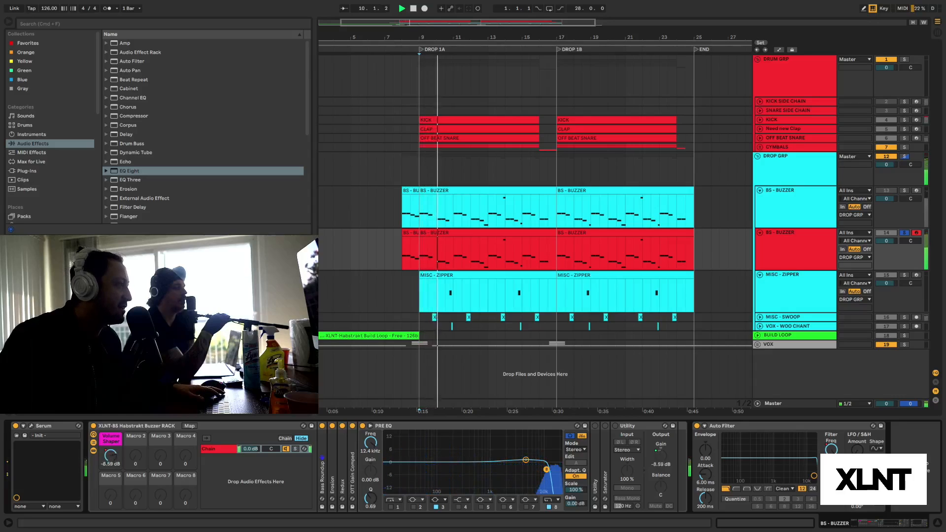
pyautogui.press('space')
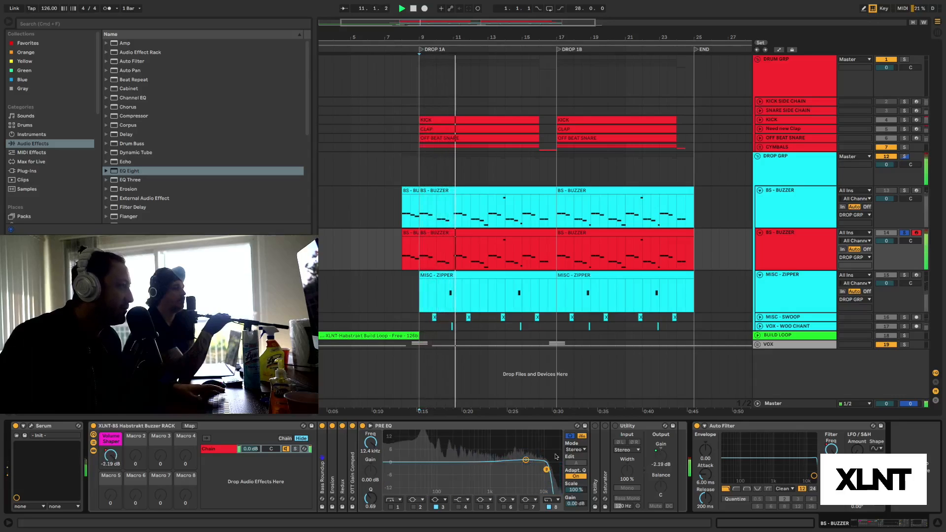
pyautogui.doubleClick(482, 426)
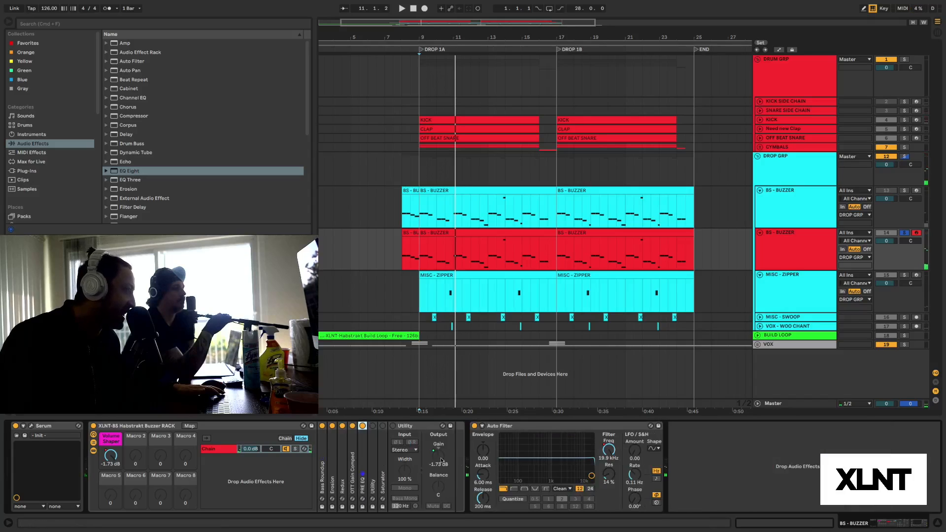
# Expand and enable the Utility between PRE EQ and Saturator, and audition the bass with its width setting.
pyautogui.doubleClick(373, 463)
pyautogui.press('space')
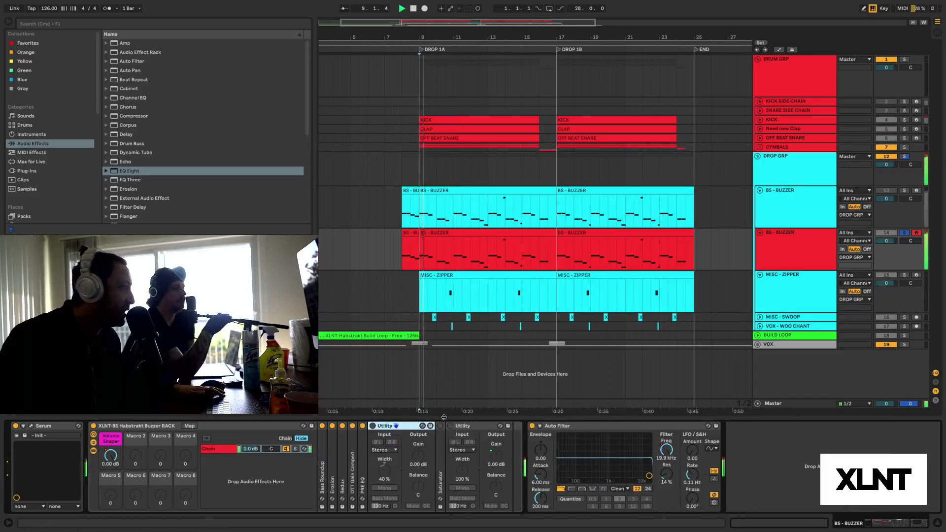
pyautogui.press('space')
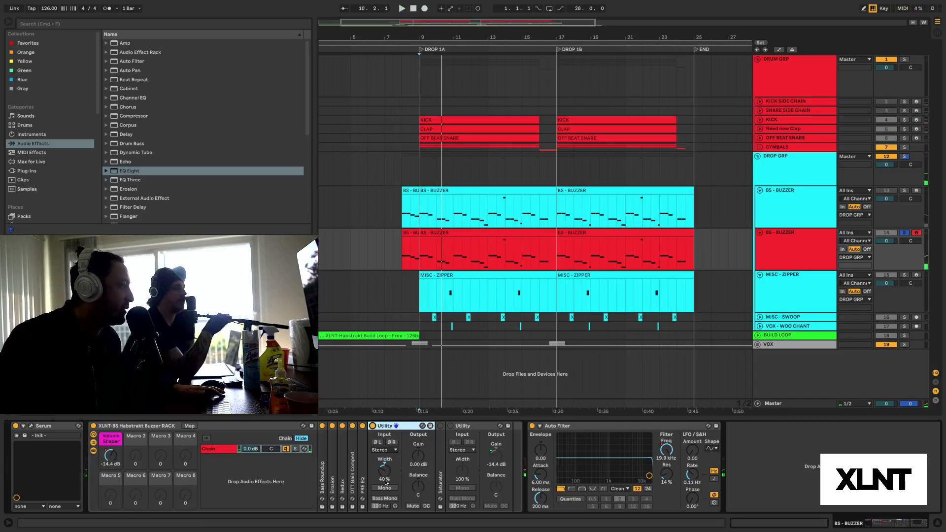
pyautogui.press('space')
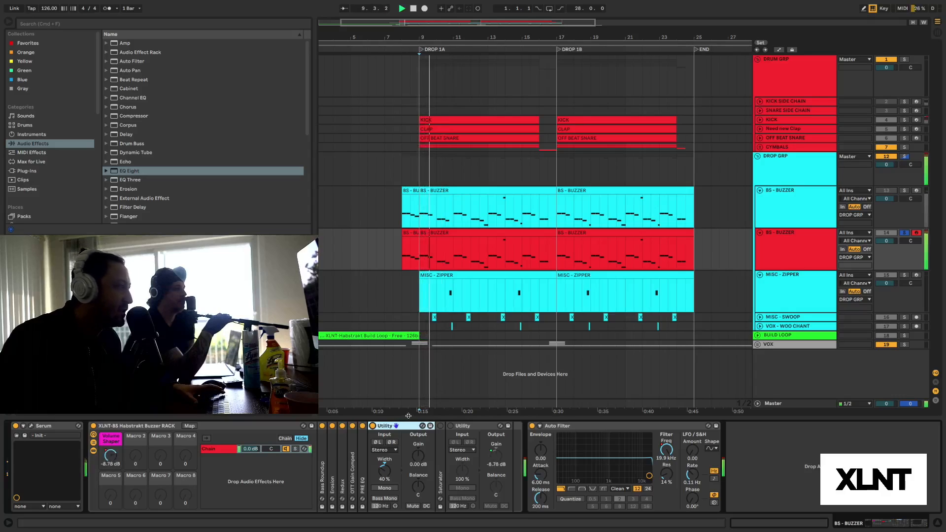
pyautogui.press('space')
# Expand and enable the Saturator with Soft Clip on, audition the bass, toggle the device off and on, and collapse it.
pyautogui.doubleClick(441, 429)
pyautogui.click(440, 426)
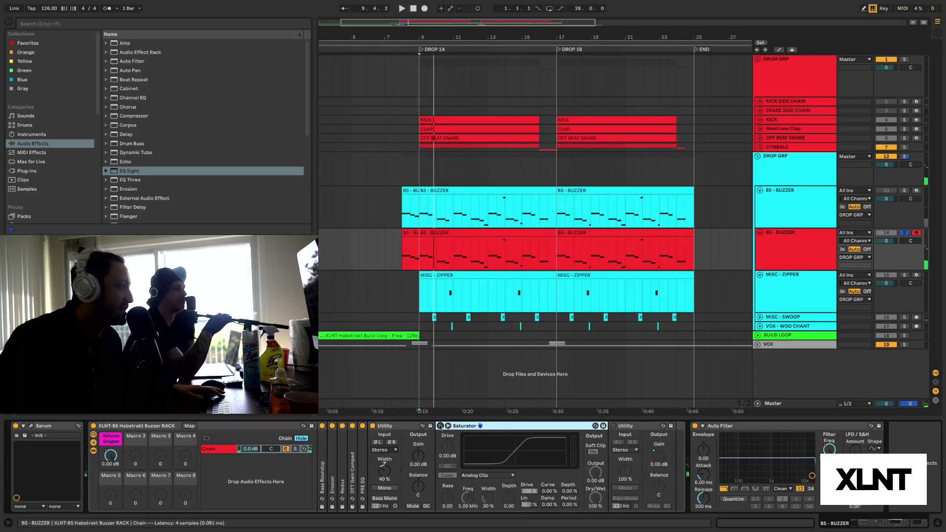
pyautogui.click(591, 451)
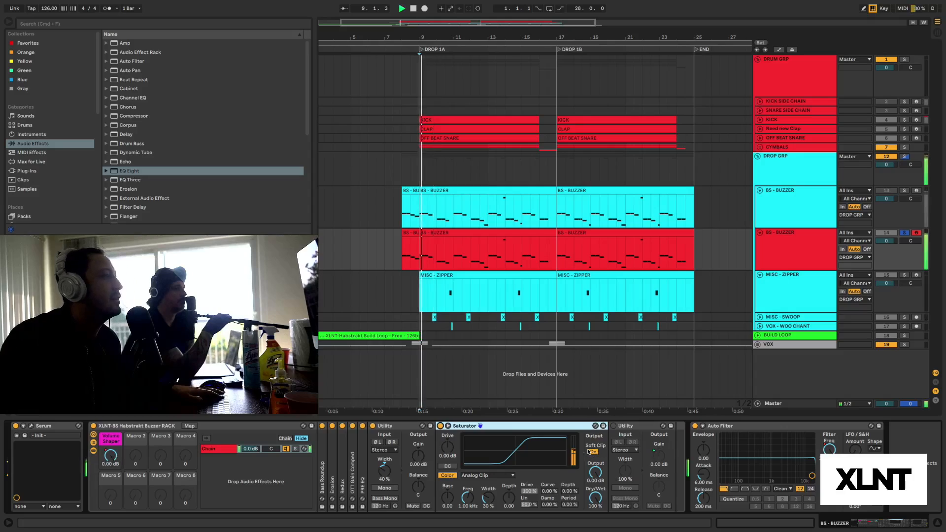
pyautogui.press('space')
pyautogui.press('space')
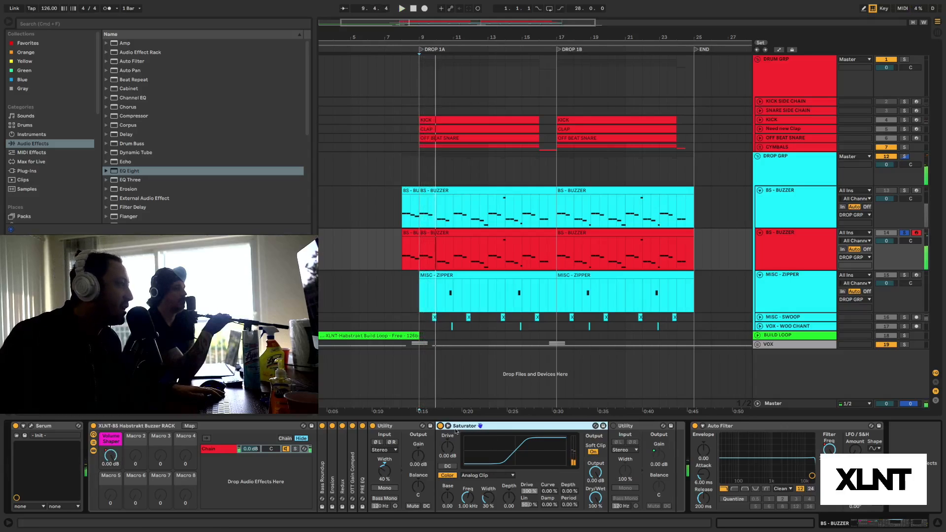
pyautogui.press('space')
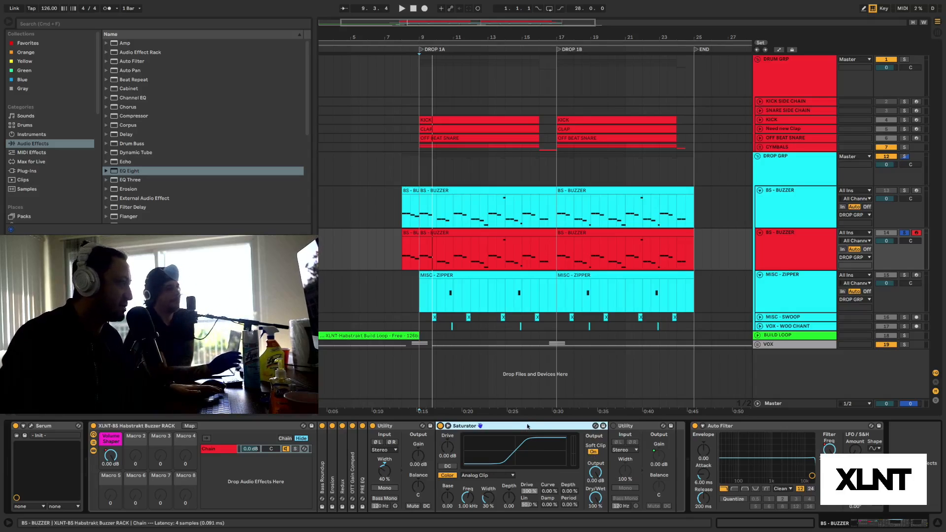
pyautogui.press('space')
pyautogui.click(440, 426)
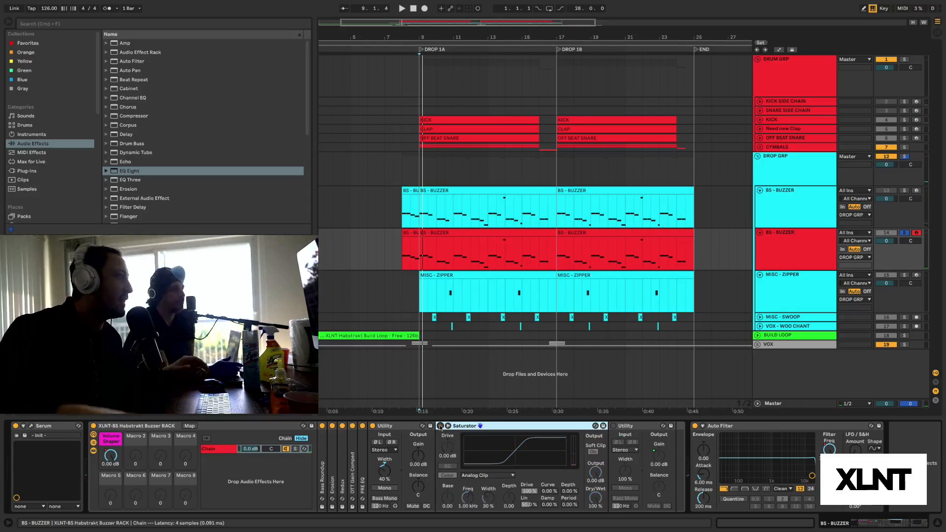
pyautogui.click(440, 425)
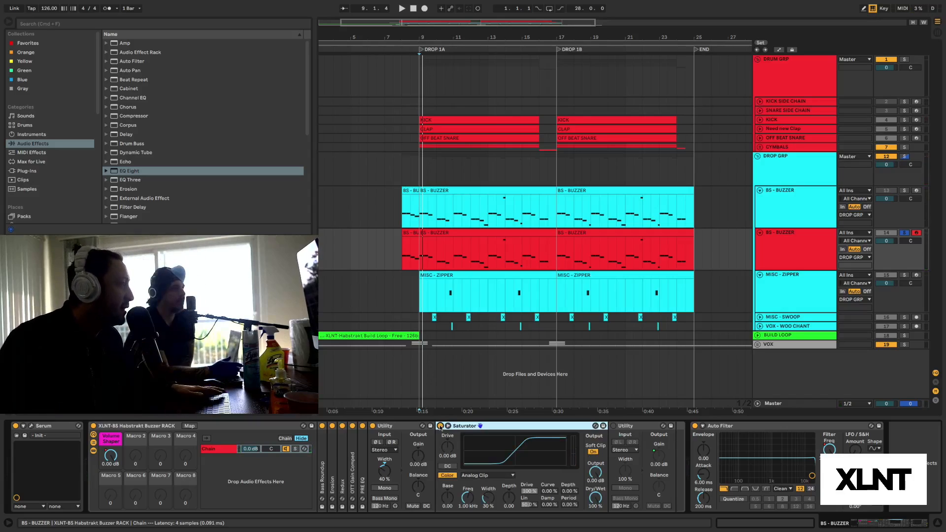
pyautogui.doubleClick(502, 426)
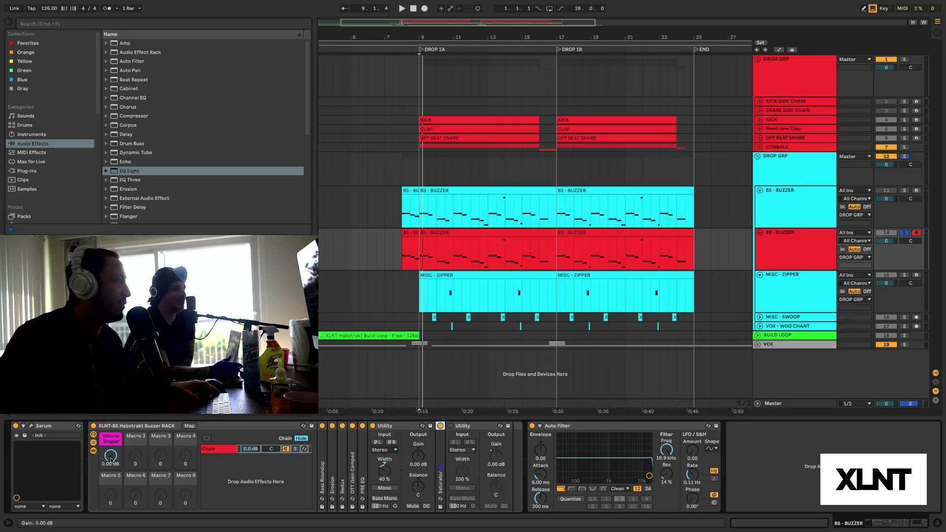
# Show the arrangement's automation and examine the Volume Shaper curves on the red BS - BUZZER track around the start of DROP 1A.
pyautogui.click(486, 447)
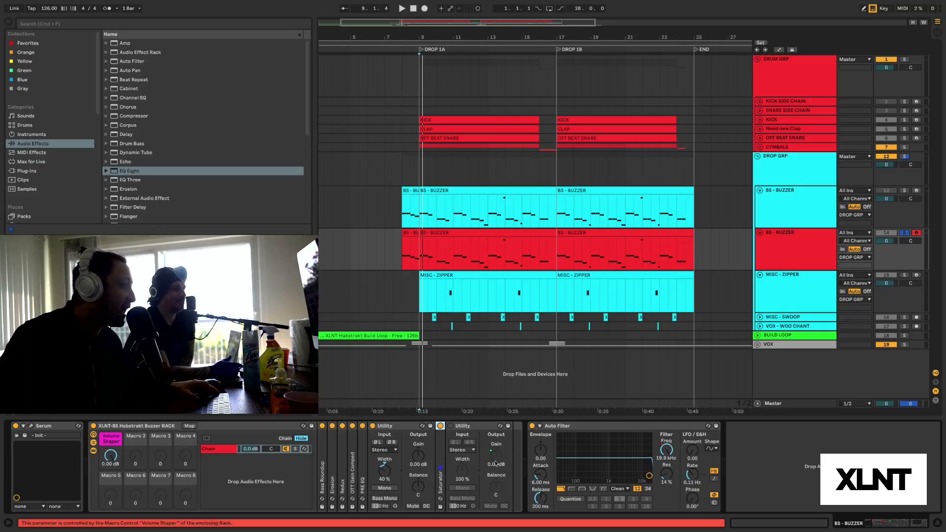
pyautogui.click(791, 256)
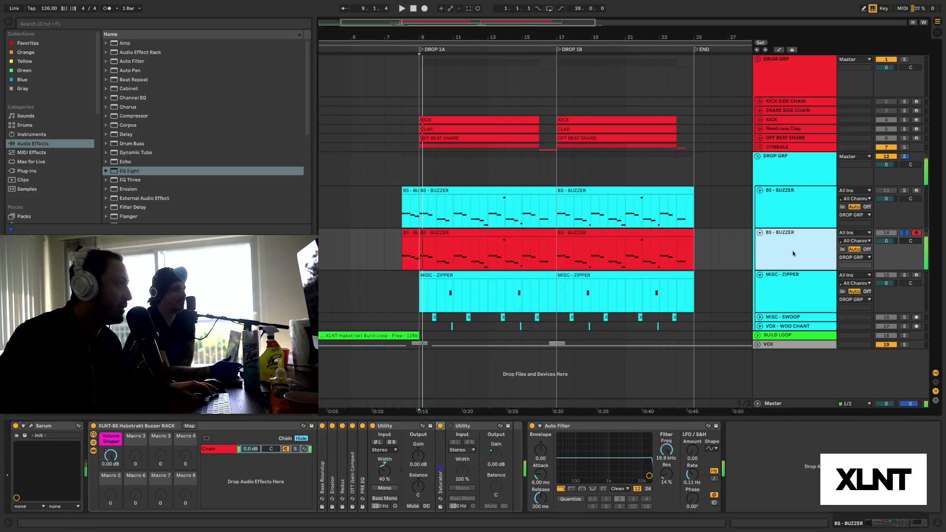
pyautogui.press('a')
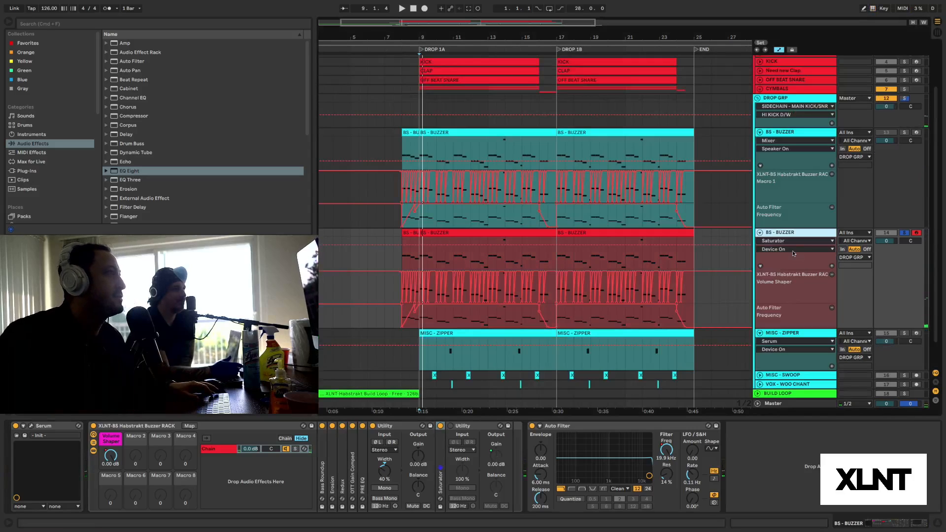
pyautogui.moveTo(429, 37); pyautogui.dragTo(429, 84)
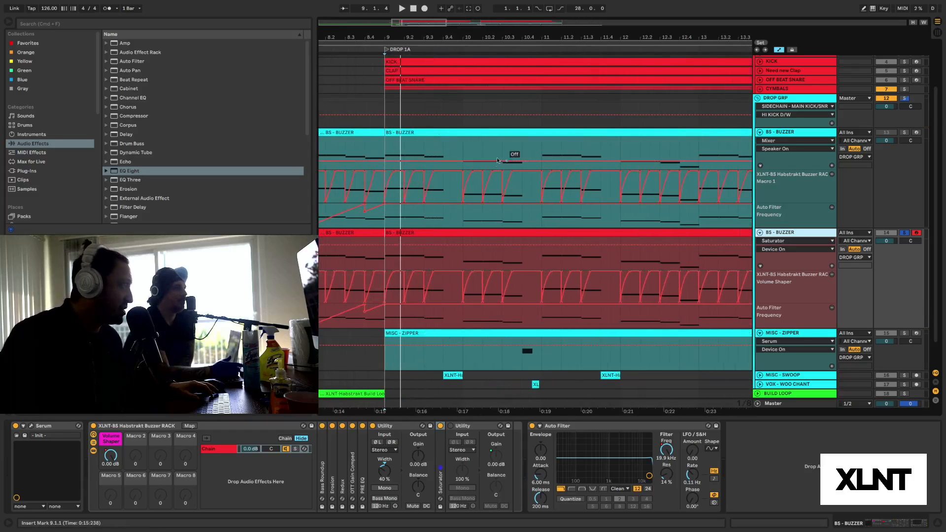
pyautogui.moveTo(395, 39); pyautogui.dragTo(395, 64)
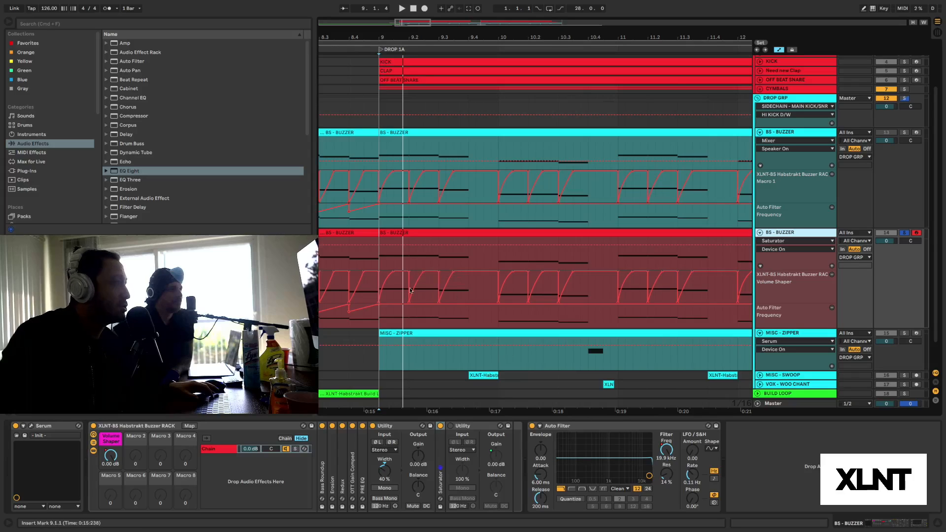
pyautogui.moveTo(491, 38); pyautogui.dragTo(528, 24)
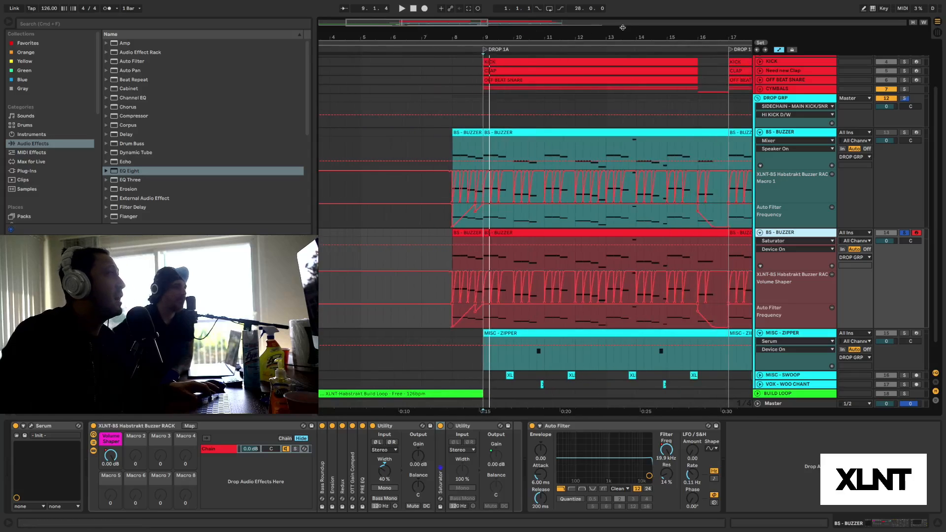
pyautogui.moveTo(621, 36); pyautogui.dragTo(563, 59)
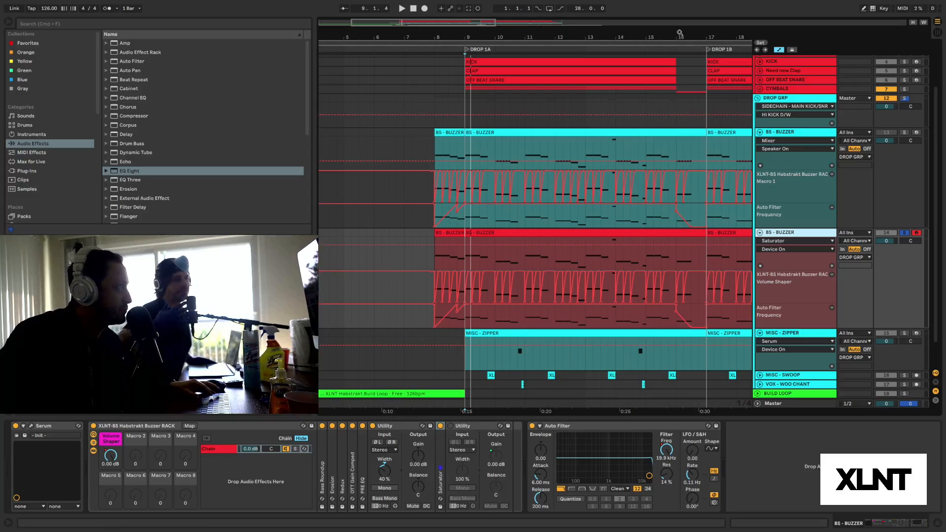
pyautogui.moveTo(680, 32); pyautogui.dragTo(567, 35)
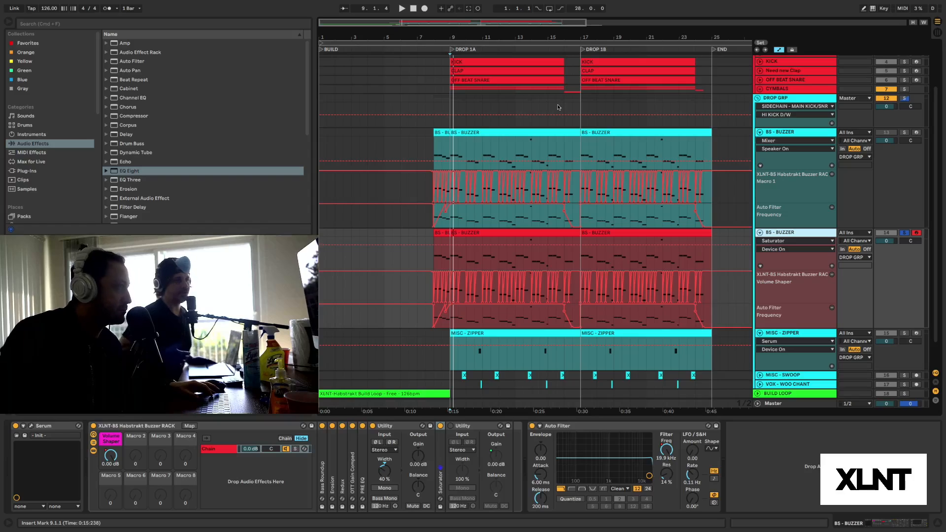
pyautogui.moveTo(468, 35); pyautogui.dragTo(485, 116)
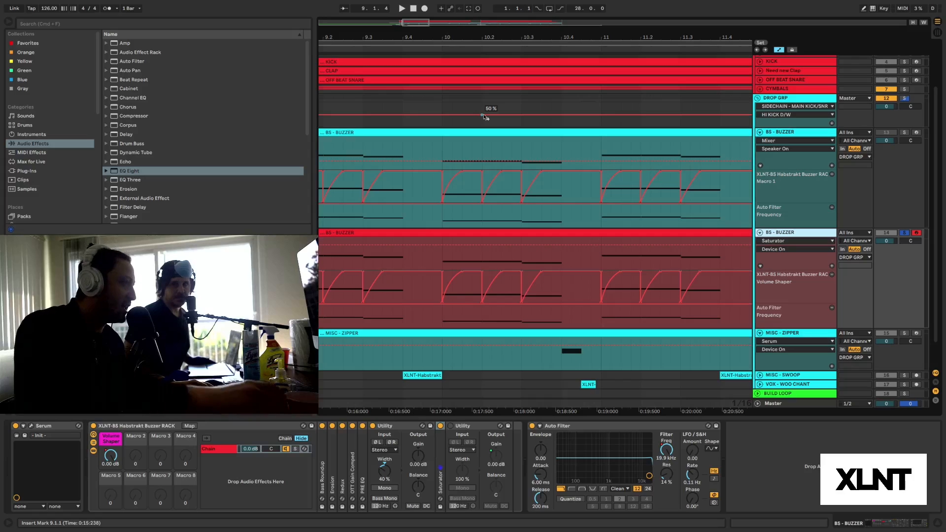
pyautogui.moveTo(523, 37); pyautogui.dragTo(523, 21)
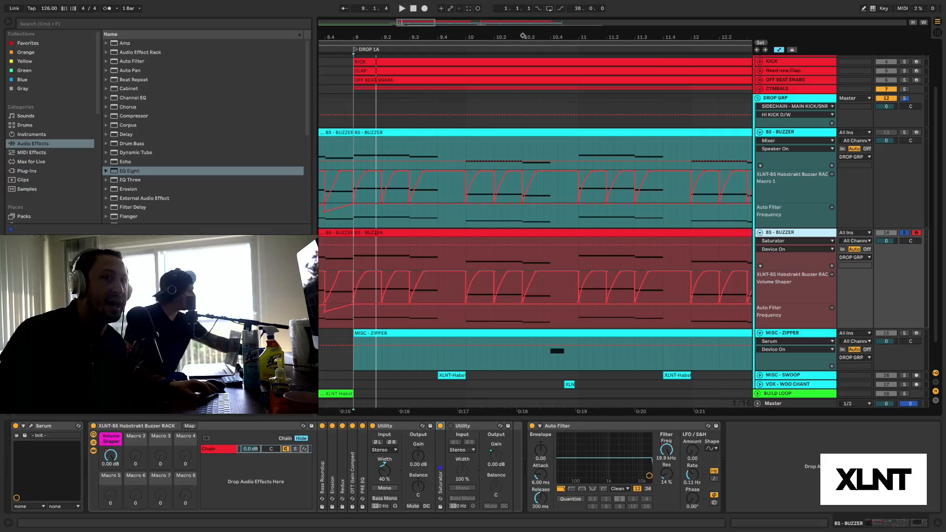
pyautogui.moveTo(522, 37)
pyautogui.mouseDown()
pyautogui.moveTo(498, 35)
pyautogui.moveTo(498, 25)
pyautogui.moveTo(543, 27)
pyautogui.mouseUp()
# Enable the Utility after the Saturator and audition the bass from bar 8, then from the start of DROP 1A.
pyautogui.click(455, 257)
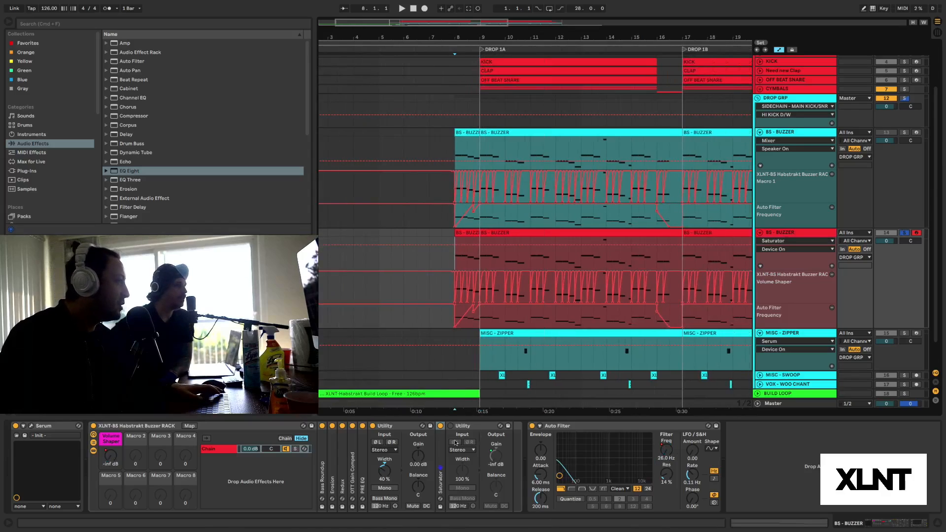
pyautogui.click(450, 426)
pyautogui.press('space')
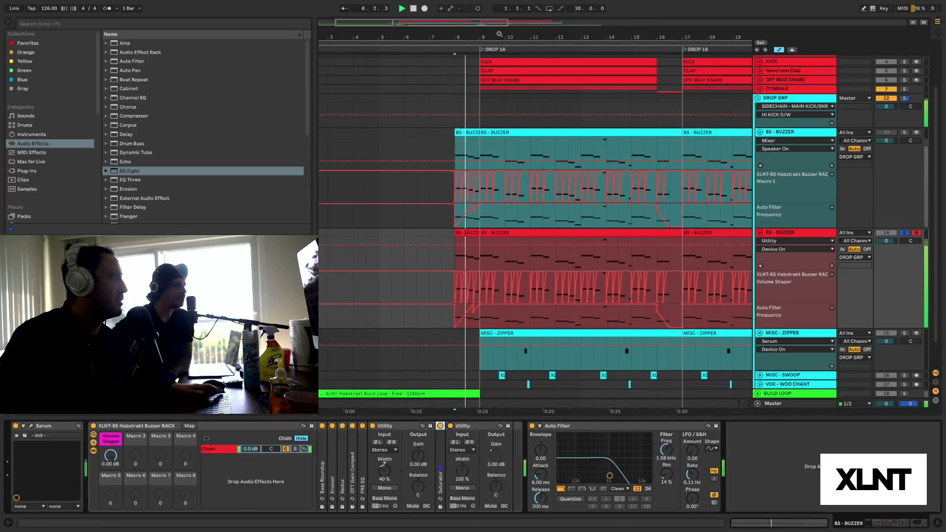
pyautogui.moveTo(498, 33); pyautogui.dragTo(500, 56)
pyautogui.press('space')
pyautogui.moveTo(457, 261); pyautogui.dragTo(451, 261)
pyautogui.press('space')
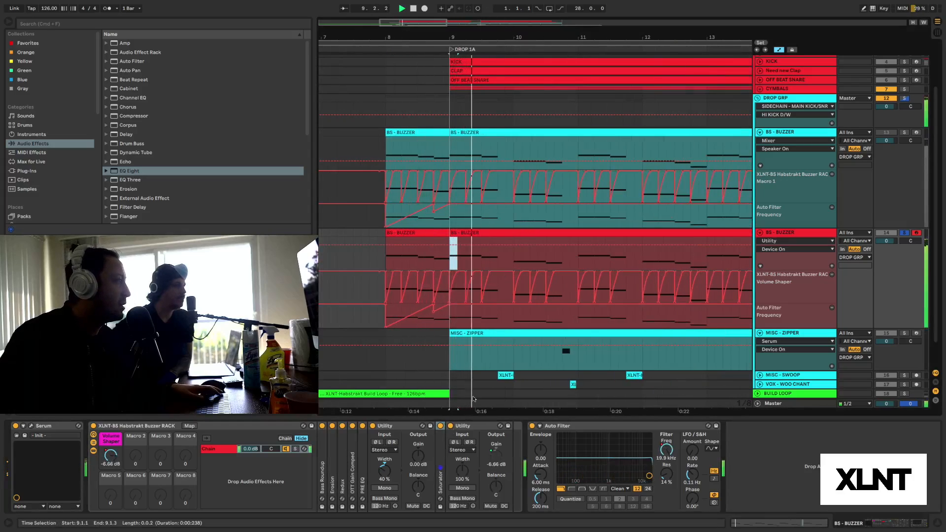
# Toggle the Utility after the Saturator off and on during playback to compare the volume shaping, leaving it on.
pyautogui.click(450, 426)
pyautogui.press('space')
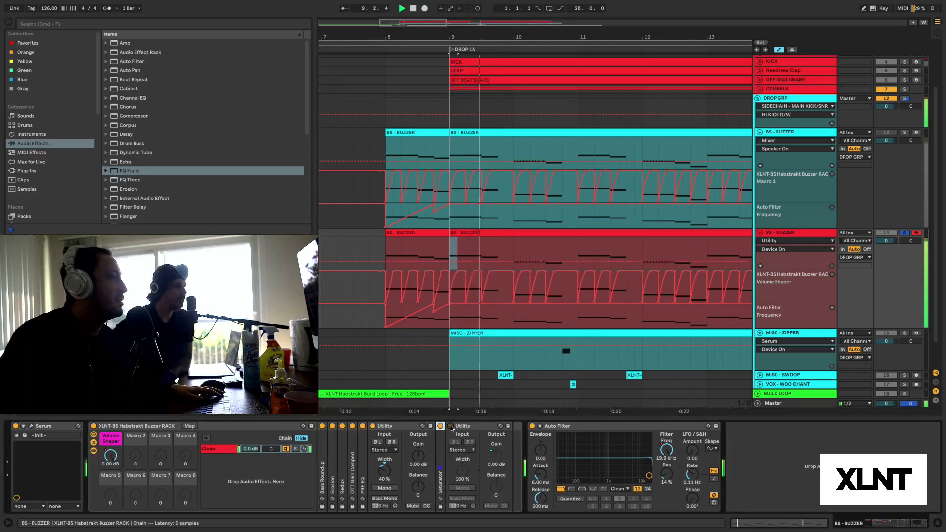
pyautogui.press('space')
pyautogui.click(451, 428)
pyautogui.press('space')
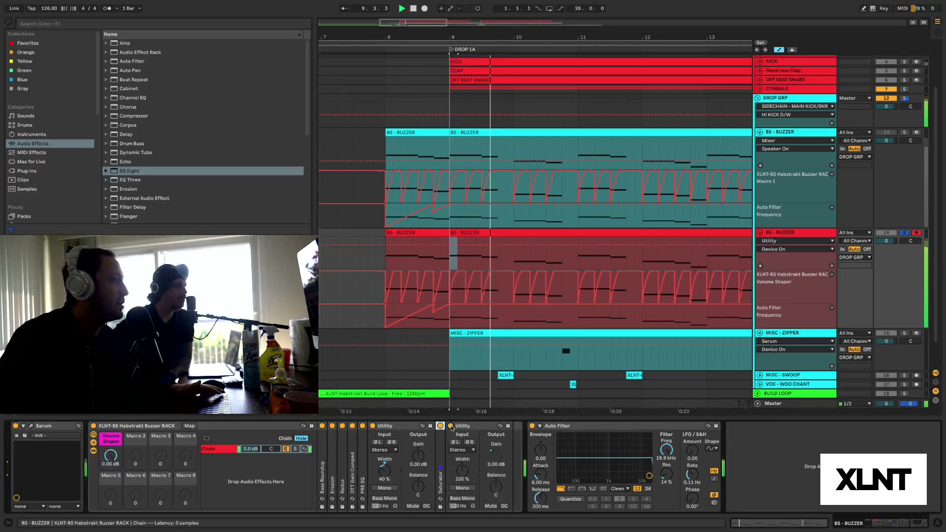
pyautogui.click(451, 427)
pyautogui.press('space')
pyautogui.press('space')
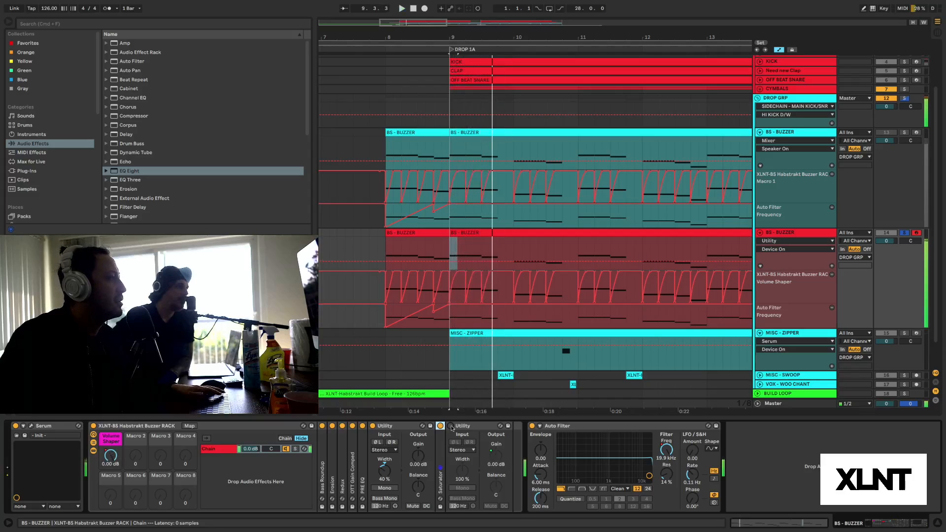
pyautogui.click(451, 427)
pyautogui.press('space')
pyautogui.press('space')
pyautogui.press('space')
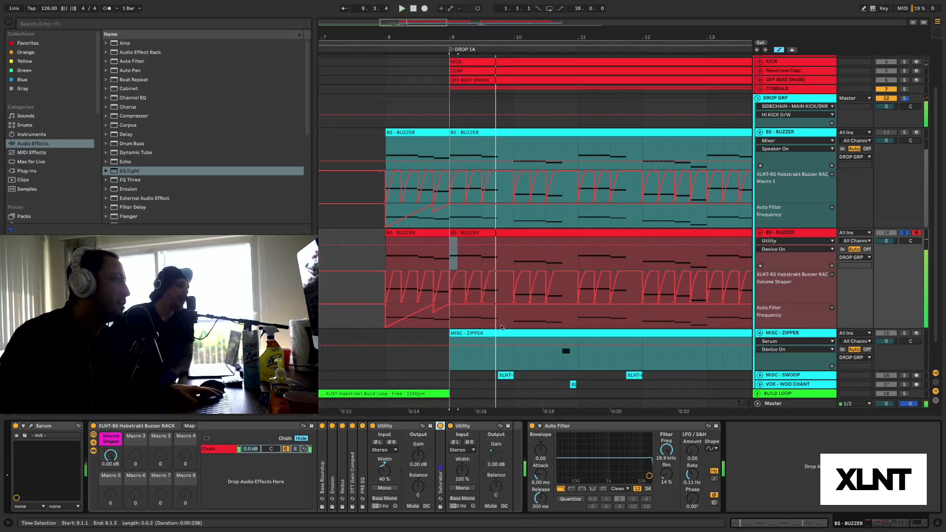
# Set the start point to bar 9, unsolo the bass, and play the full drop with all tracks.
pyautogui.moveTo(496, 37); pyautogui.dragTo(496, 30)
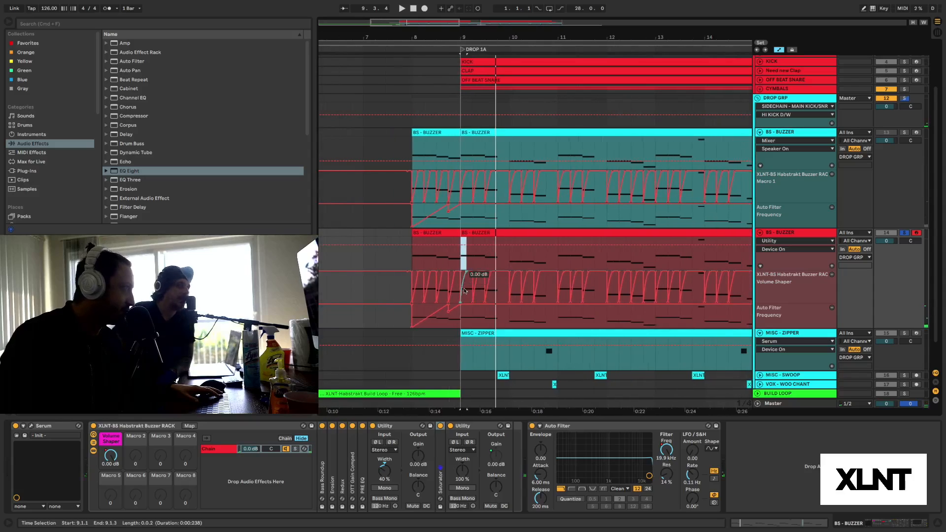
pyautogui.click(459, 256)
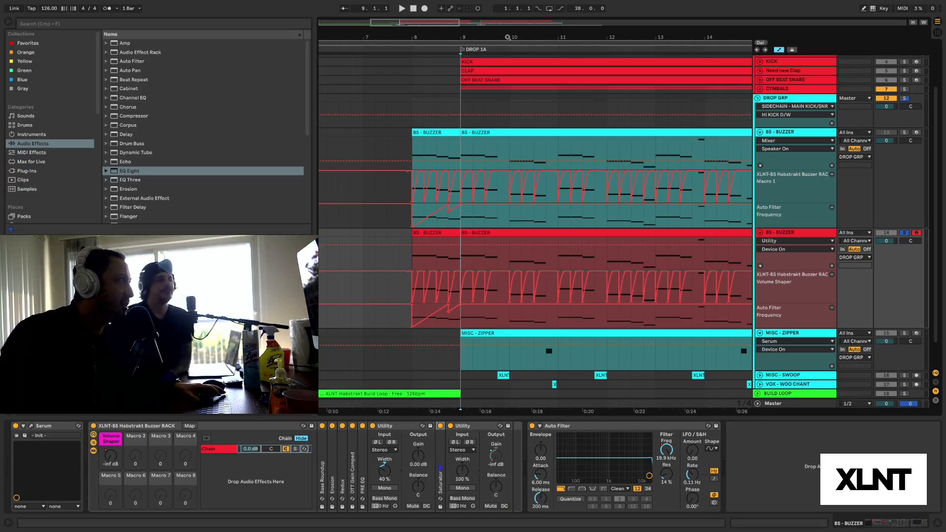
pyautogui.scroll(-2, 508, 36)
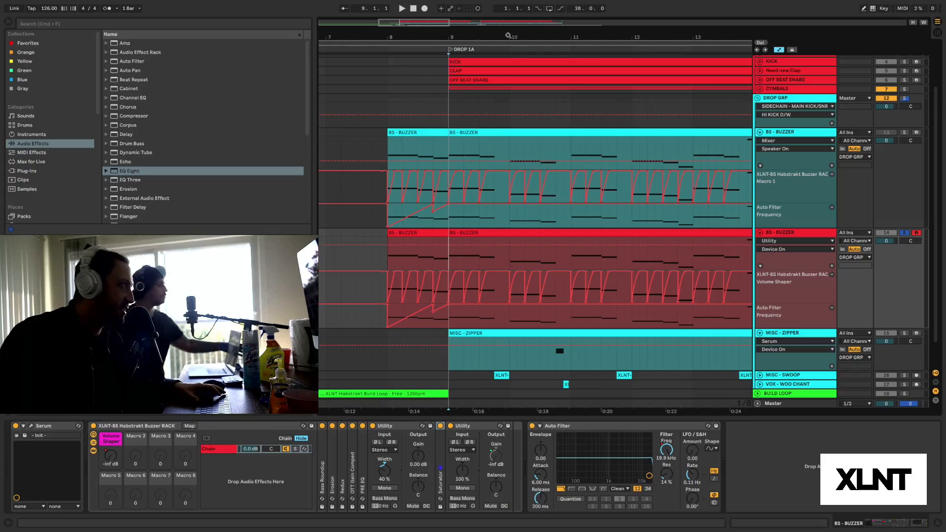
pyautogui.scroll(-2, 509, 35)
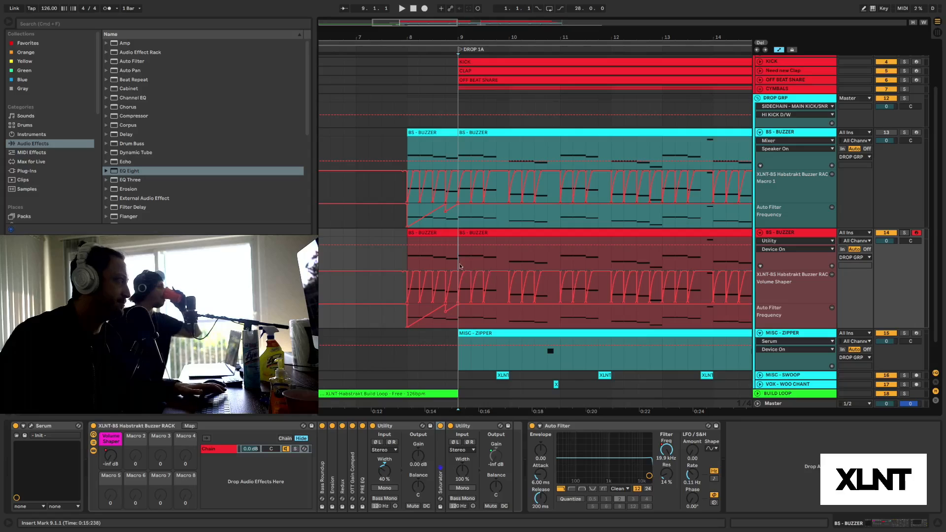
pyautogui.press('space')
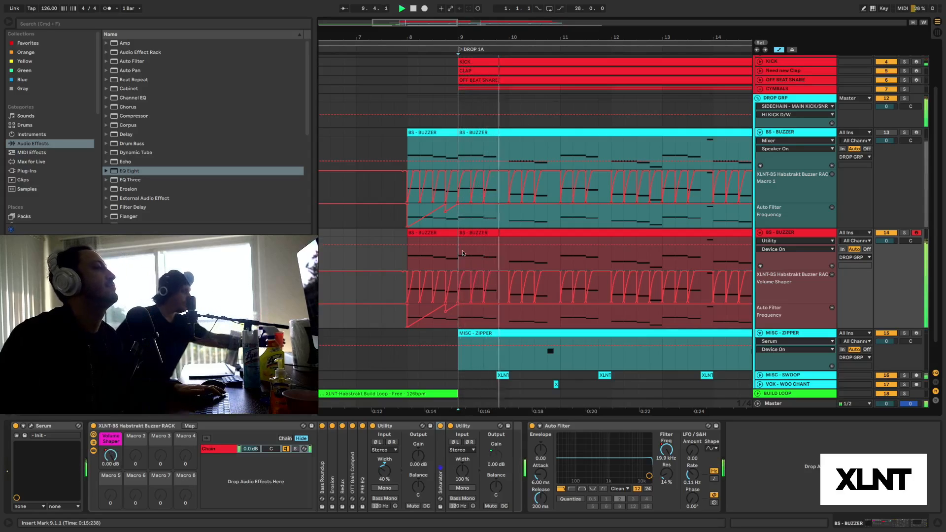
pyautogui.scroll(1, 788, 167)
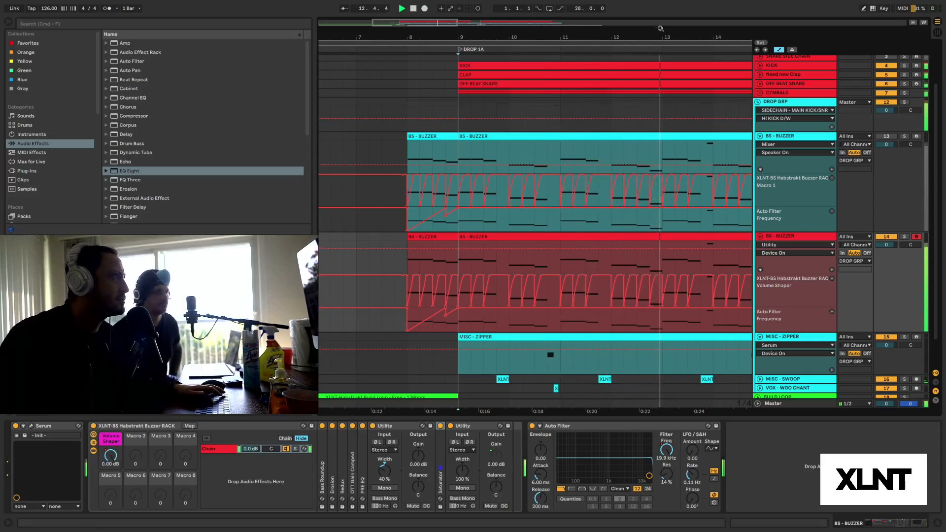
pyautogui.moveTo(658, 33); pyautogui.dragTo(580, 53)
pyautogui.hscroll(4, 574, 177)
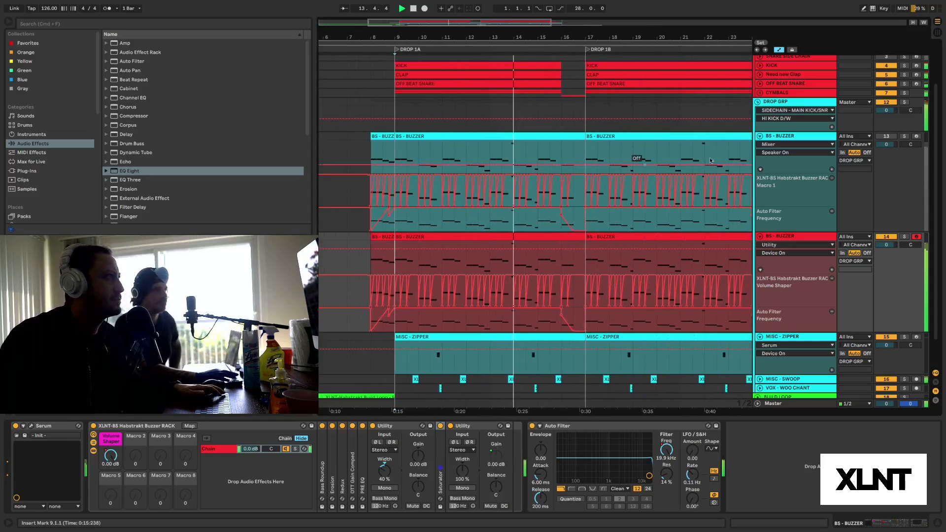
# Hide the automation lanes, select both BS - BUZZER tracks, and reduce their height together.
pyautogui.press('a')
pyautogui.click(781, 198)
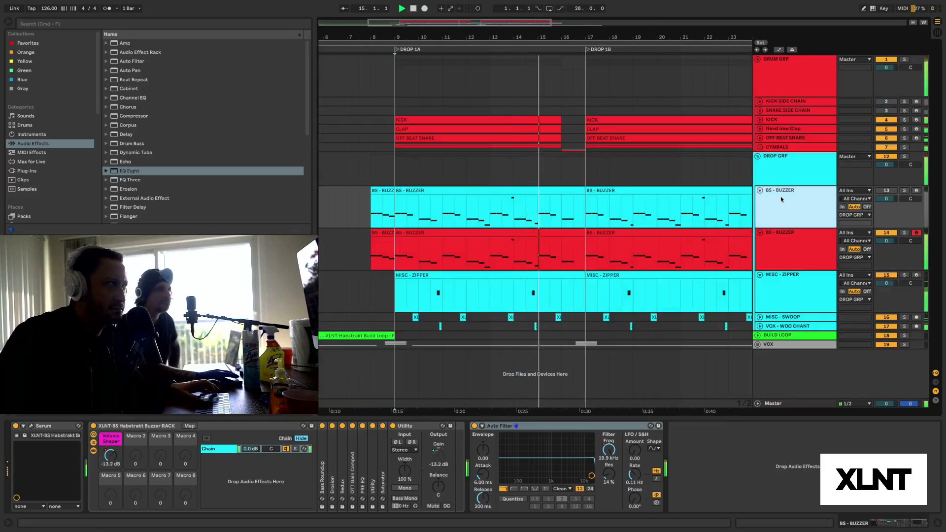
pyautogui.keyDown('shift'); pyautogui.click(779, 244); pyautogui.keyUp('shift')
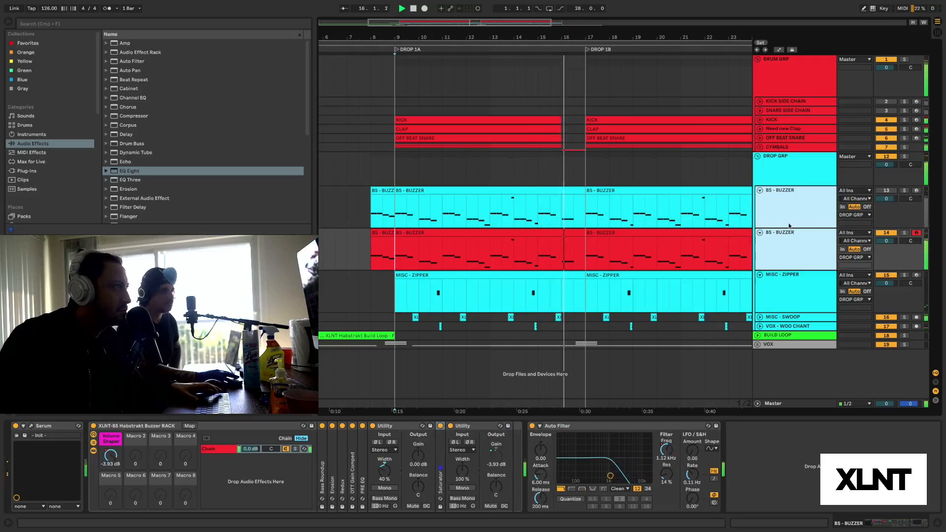
pyautogui.moveTo(788, 228); pyautogui.dragTo(787, 202)
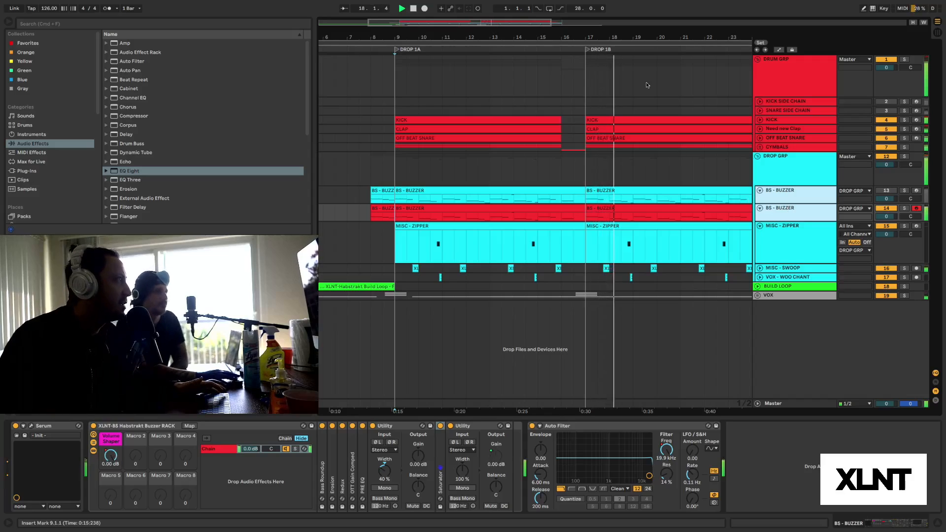
# Stop playback and place the insert marker at bar 5 on the MISC - ZIPPER track.
pyautogui.moveTo(619, 37); pyautogui.dragTo(614, 44)
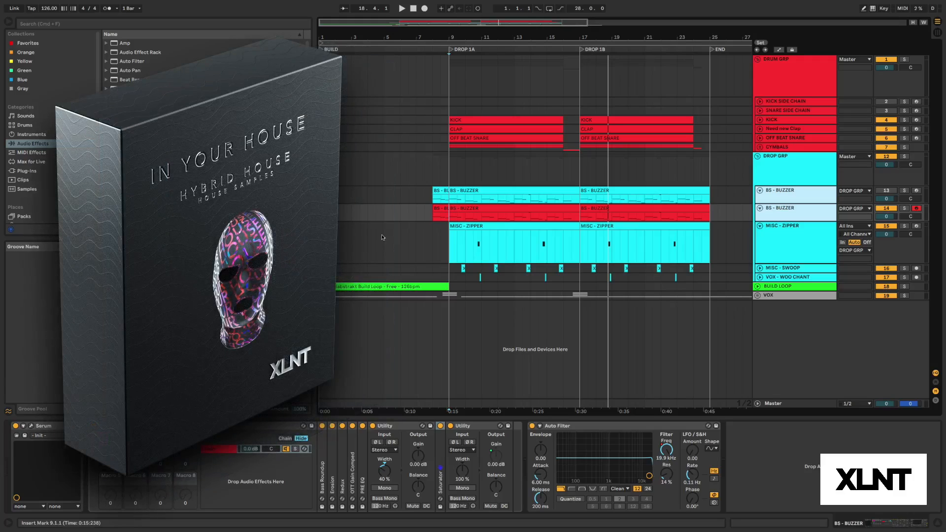
pyautogui.click(384, 236)
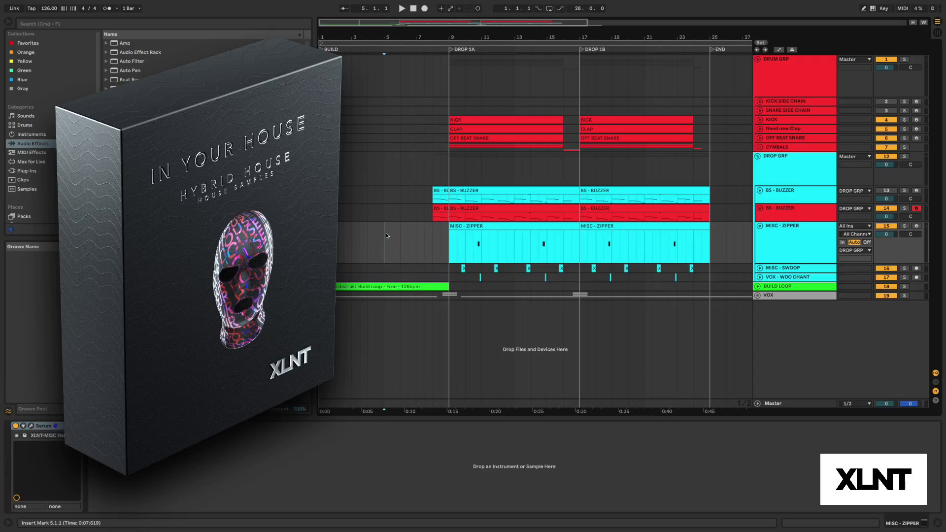